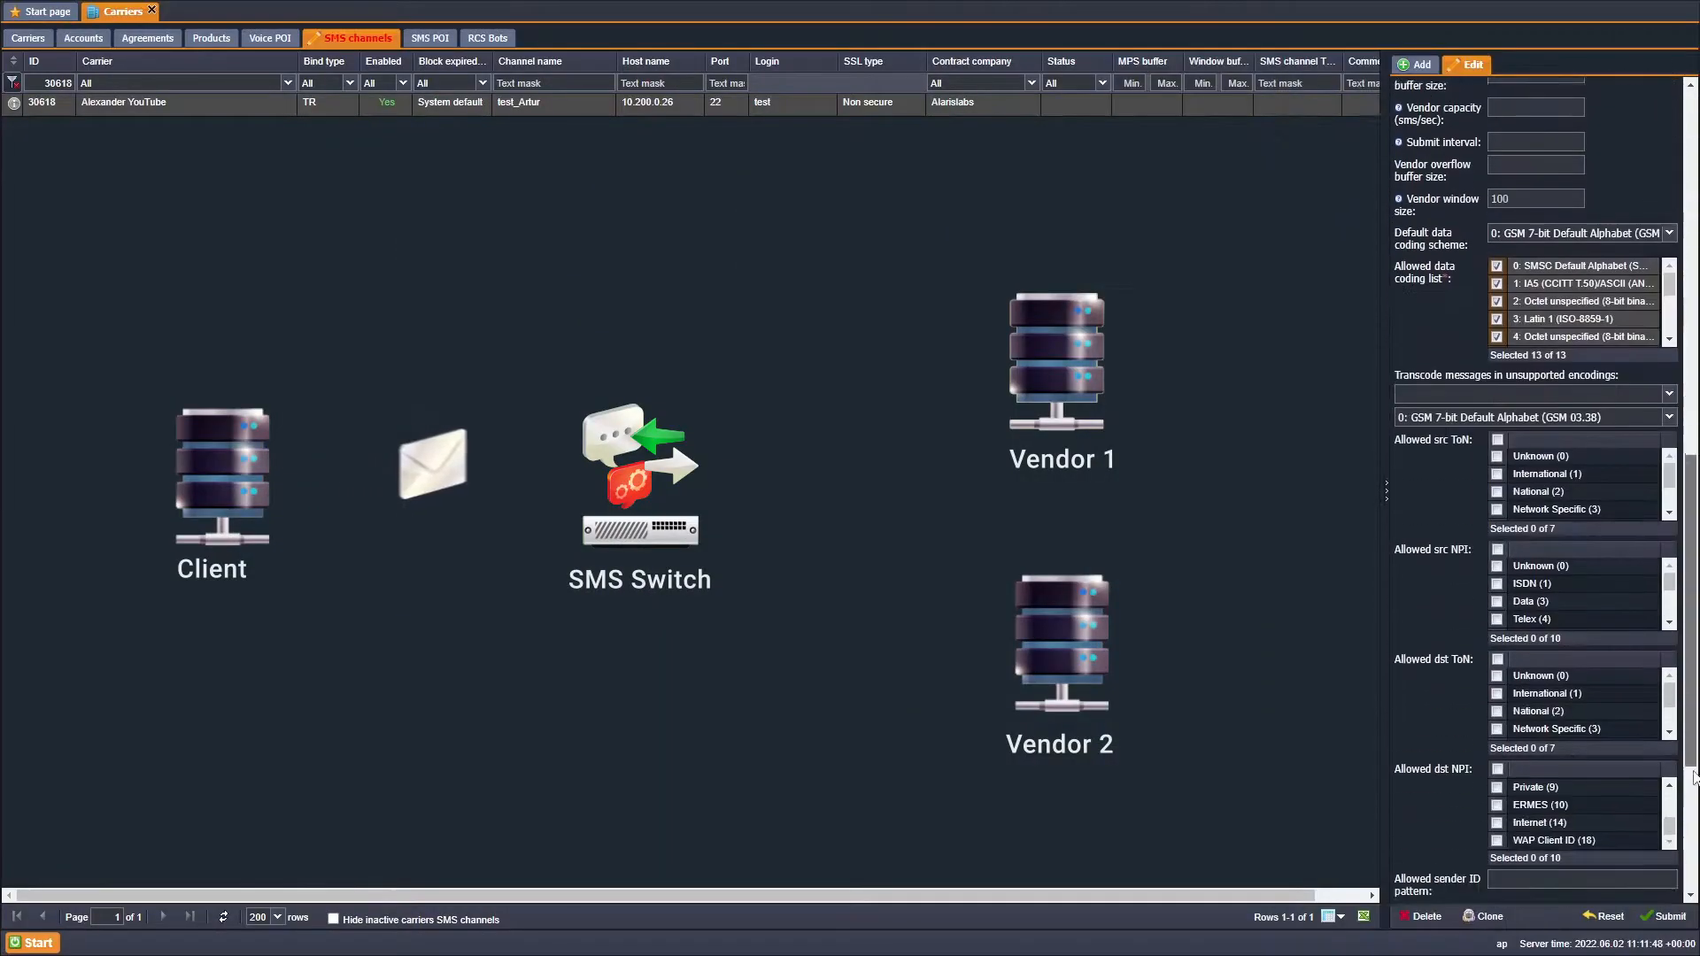
Enable rerouting to the same channel in the SMS channel's rerouting settings.
scroll(1694, 777, down, 4)
click(1495, 806)
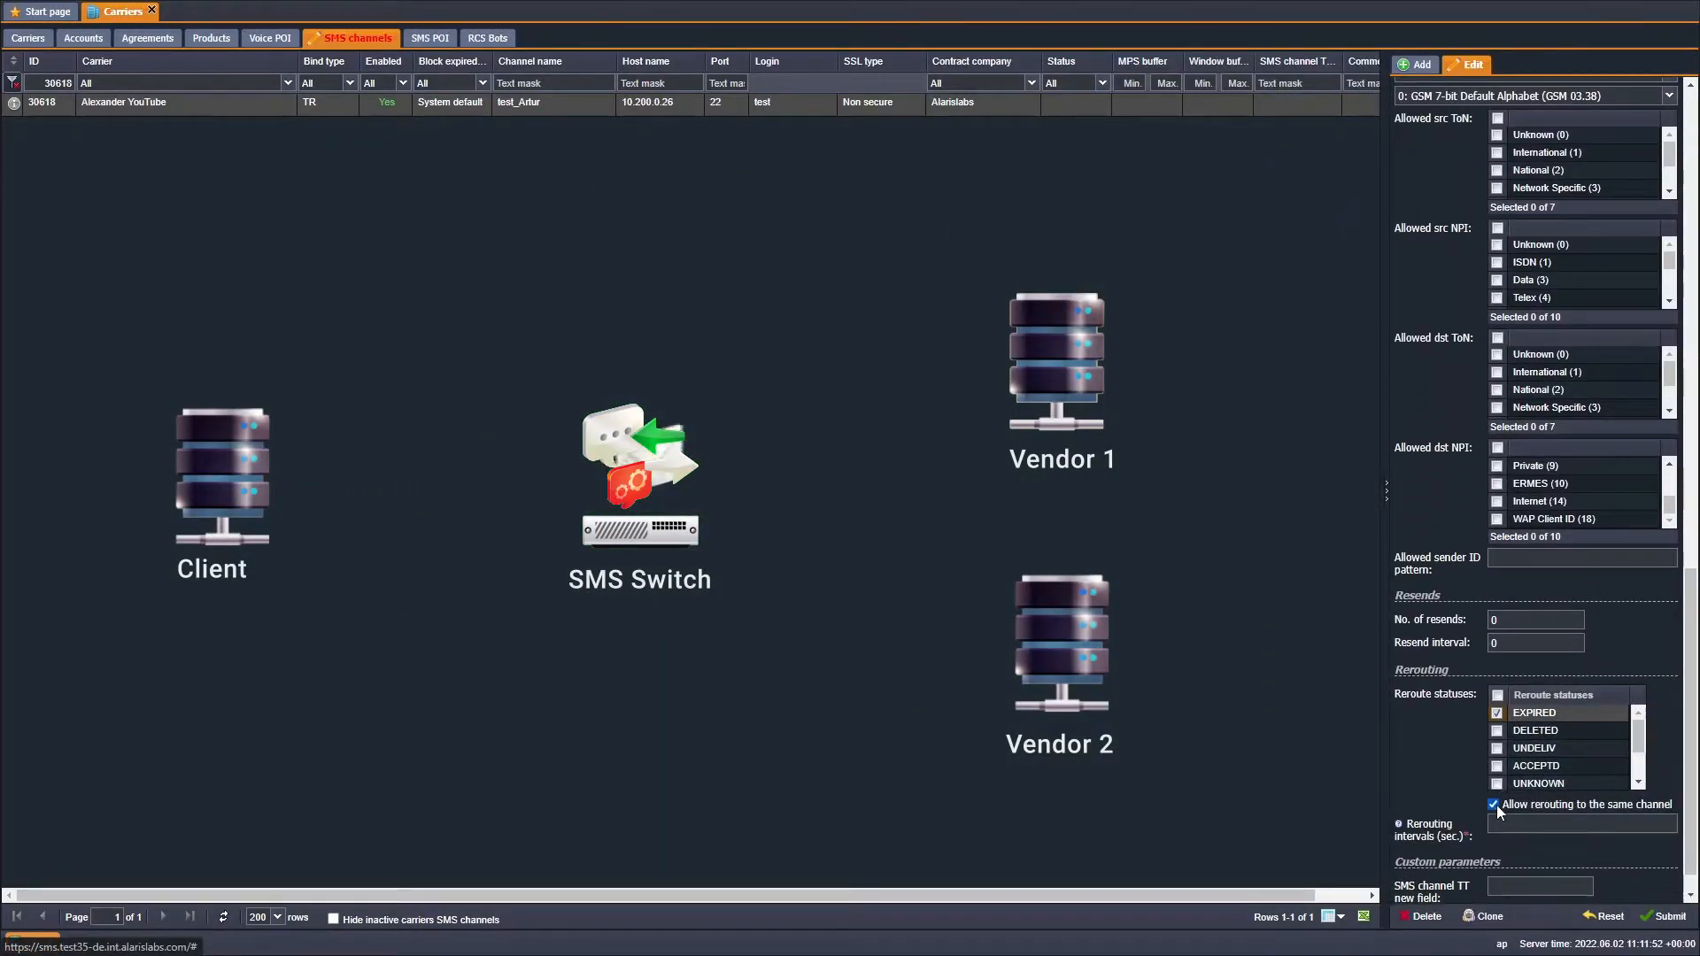
mouse_move(1400, 828)
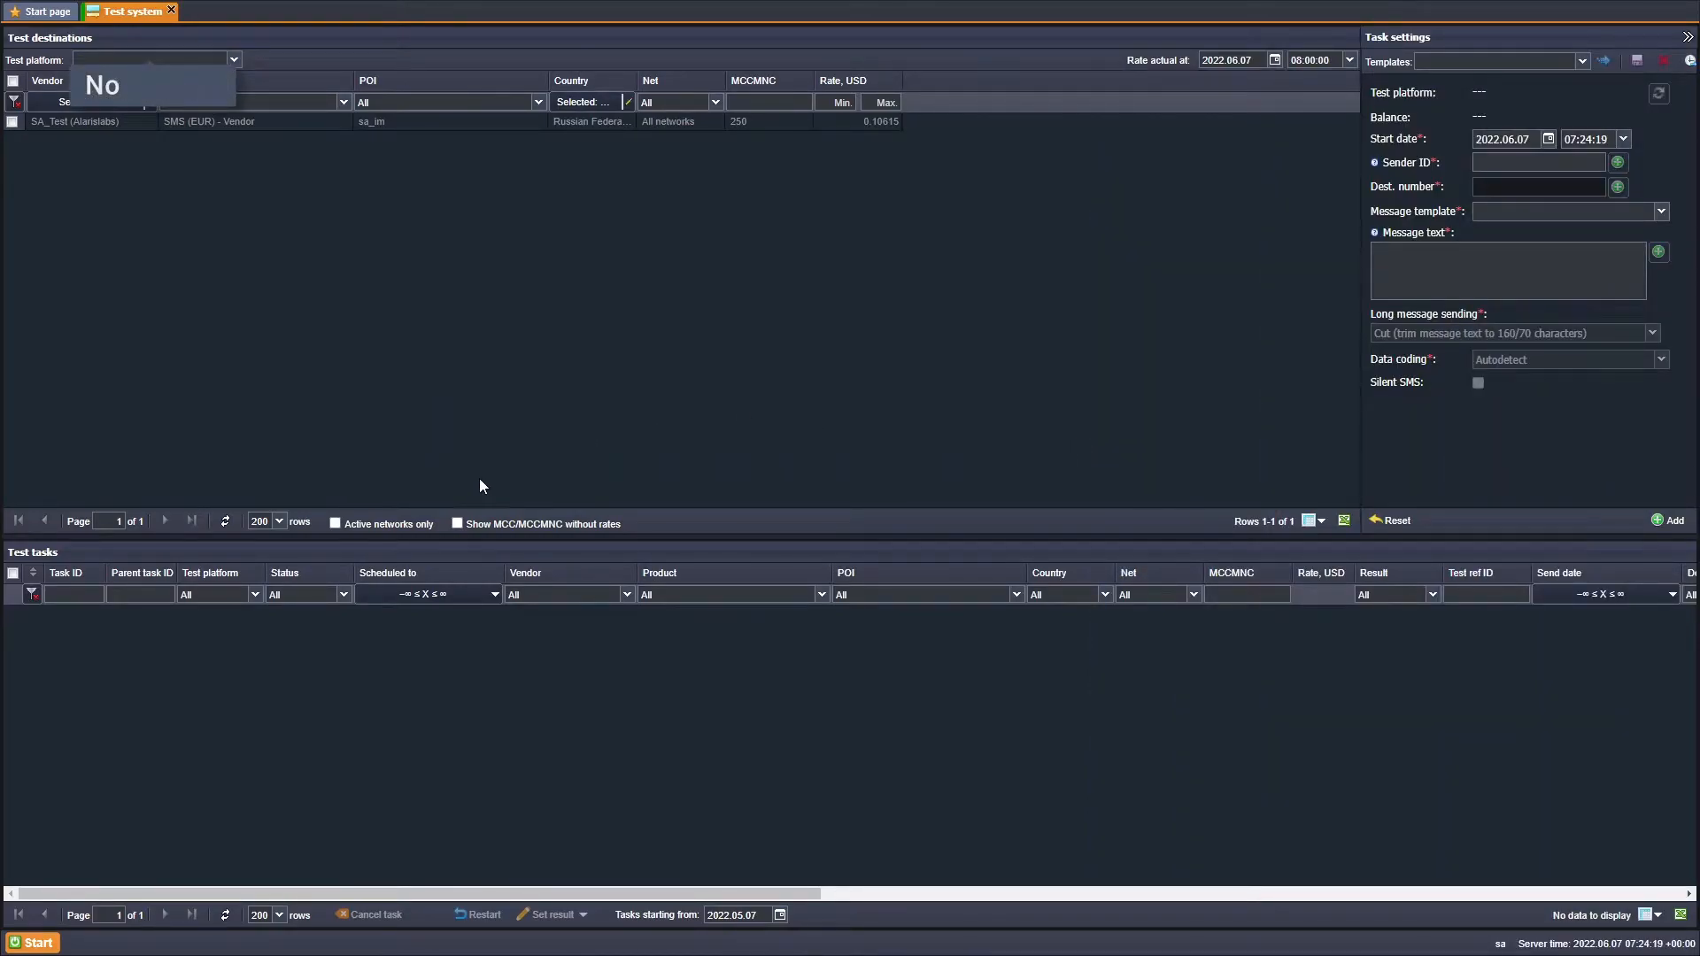
Include MCC/MCCMNC entries without rates in the test destinations list.
click(457, 523)
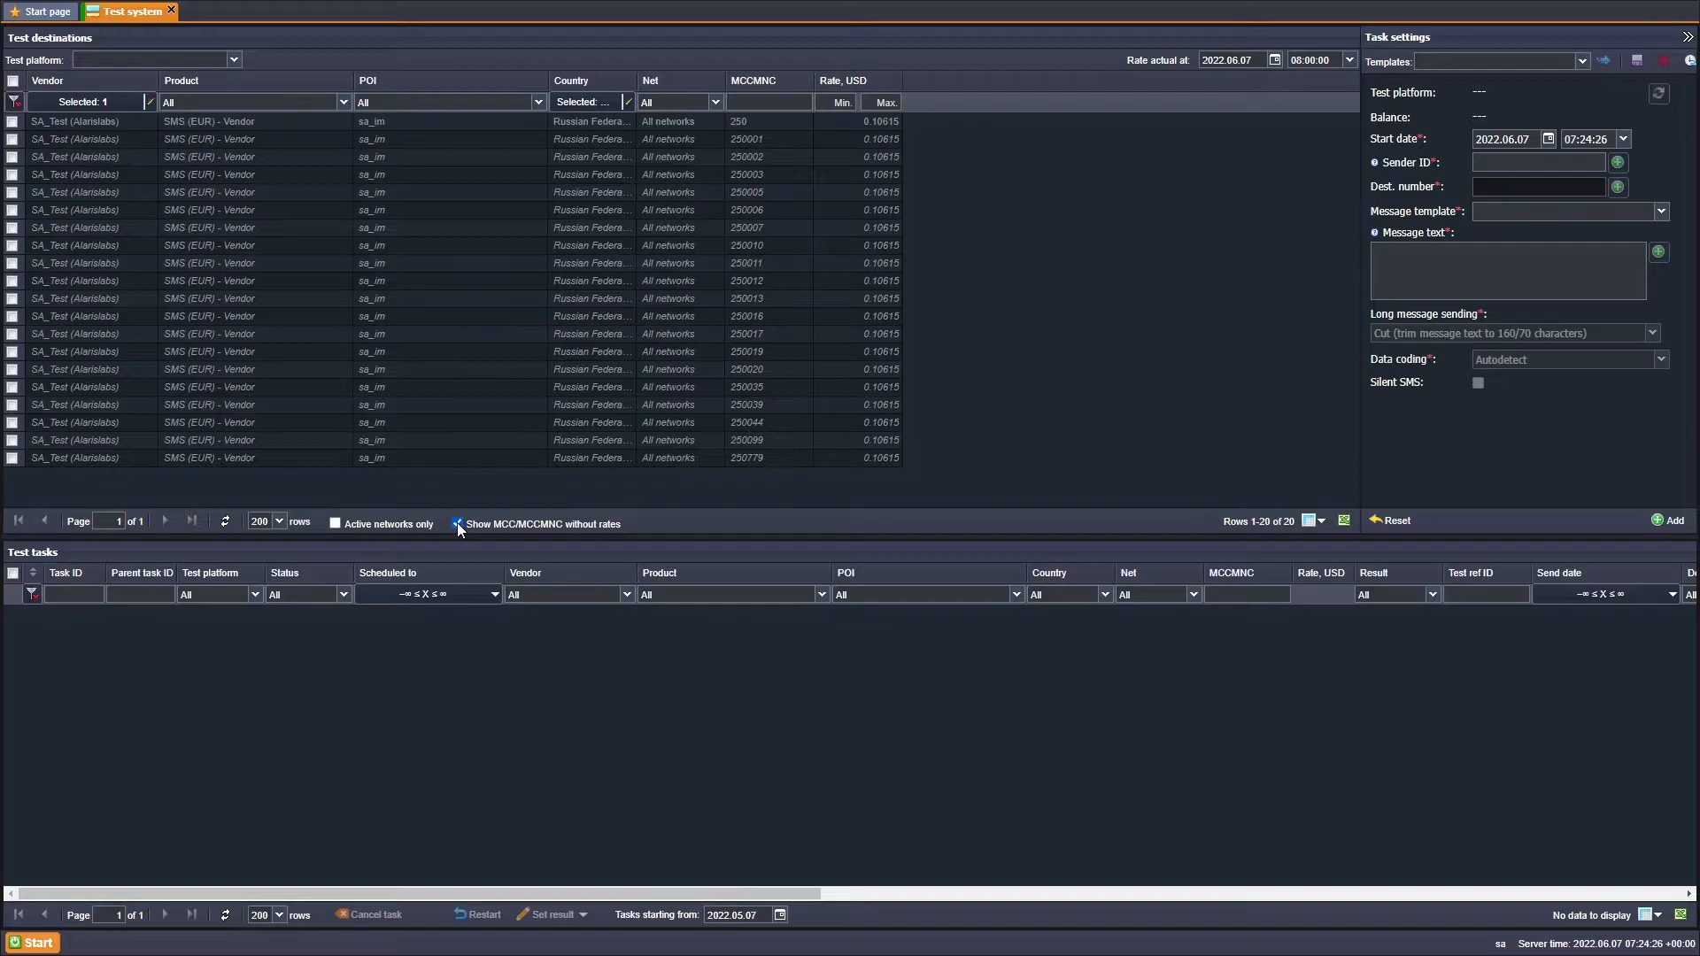
click(457, 524)
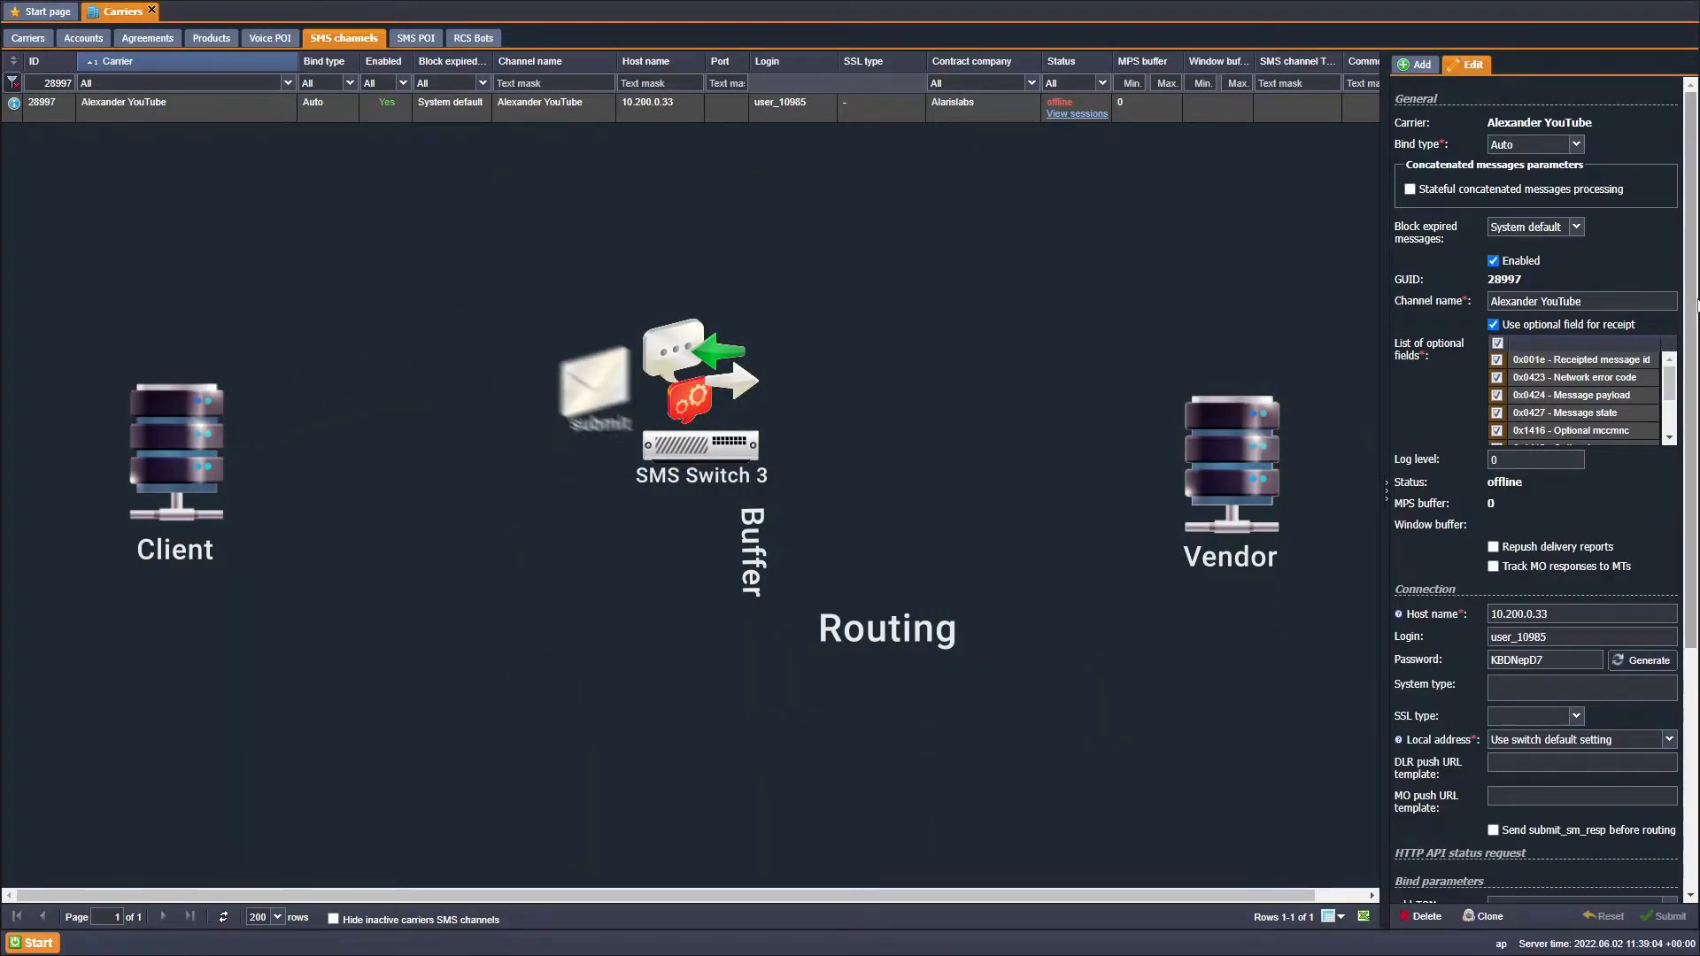
Set the client capacity limit of the SMS channel to 20 sms/sec.
drag(1696, 305, 1686, 548)
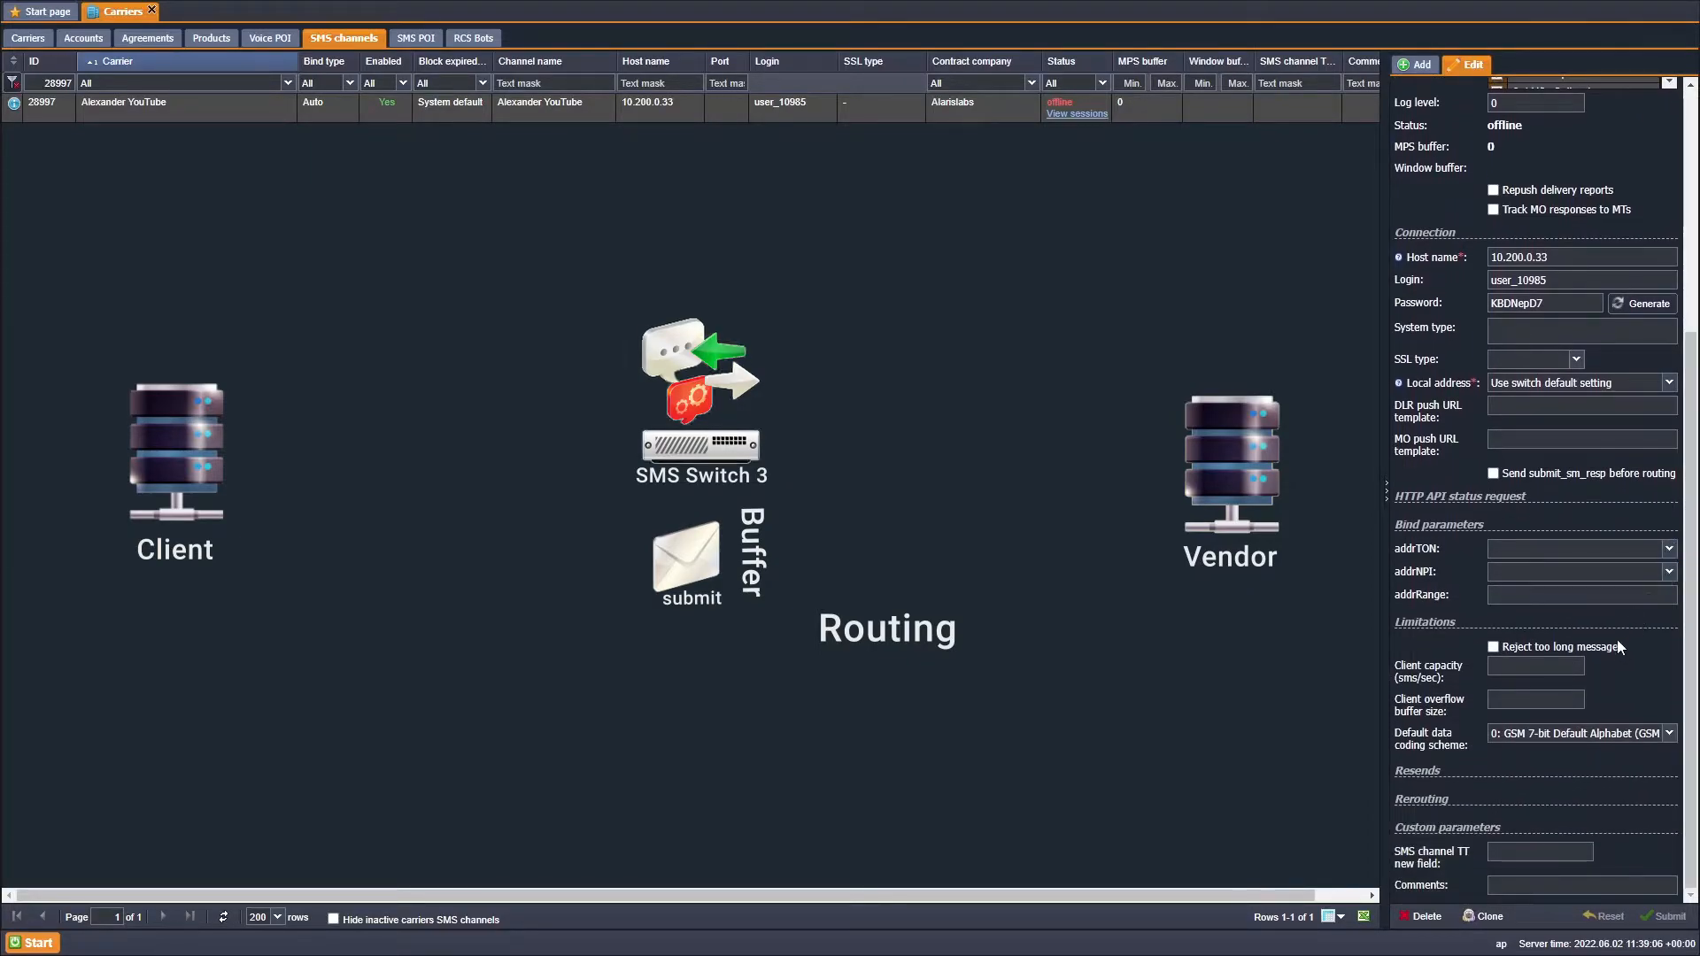
click(1573, 665)
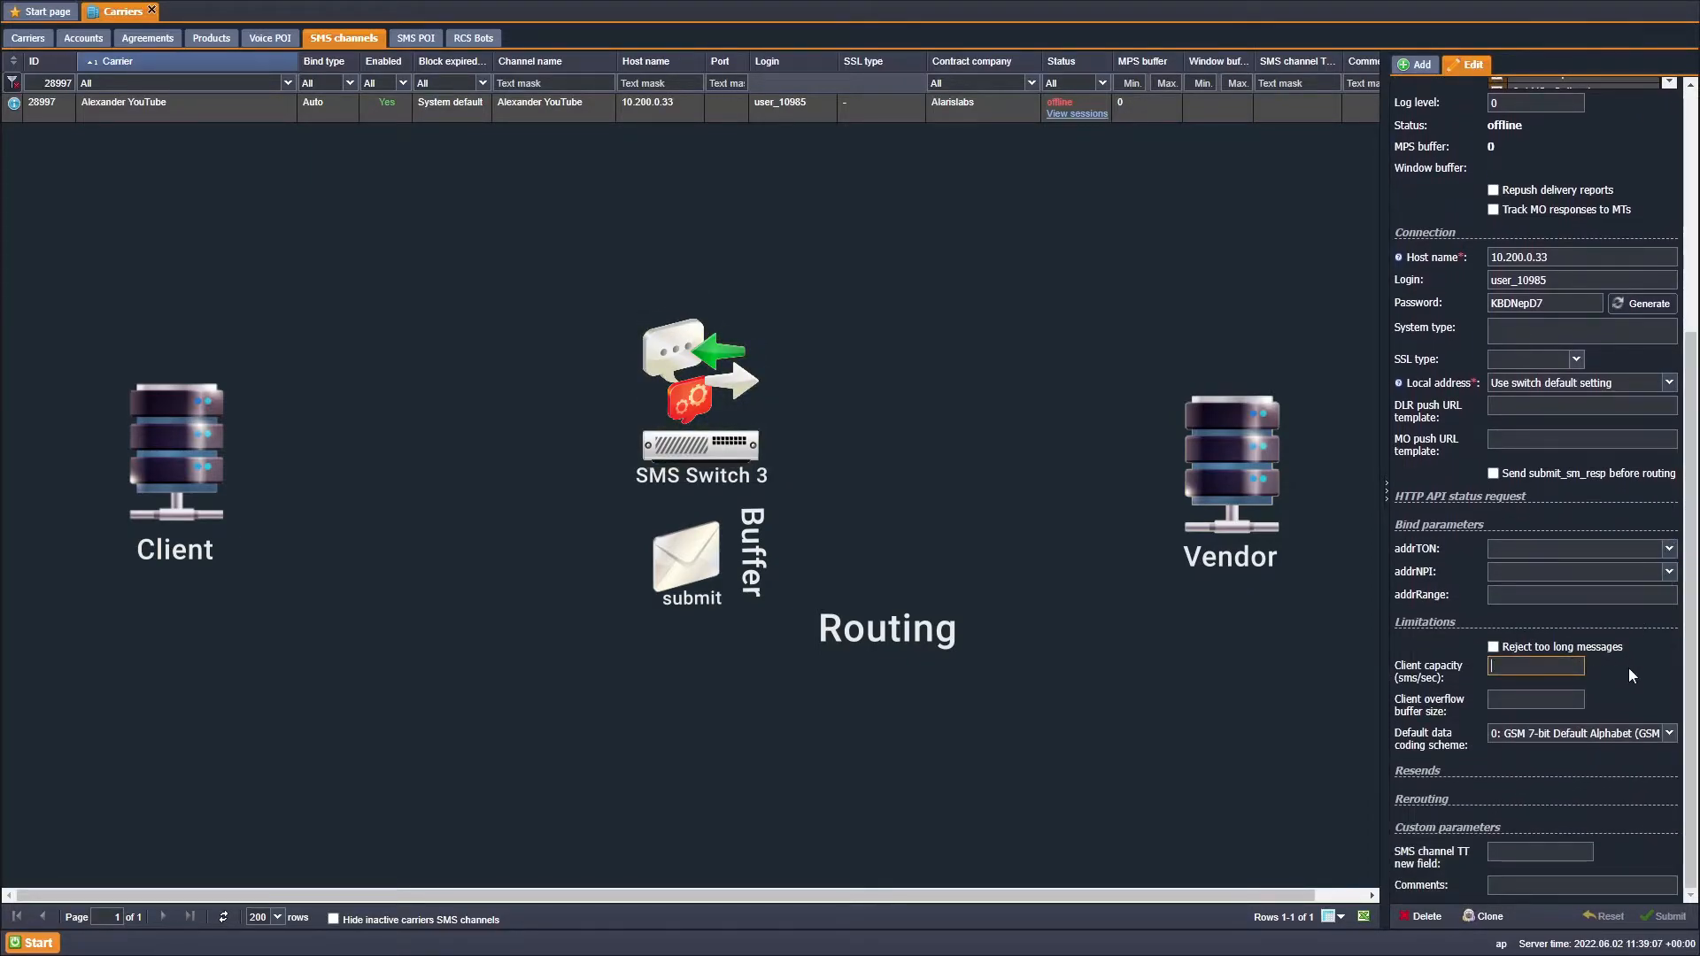
text(20)
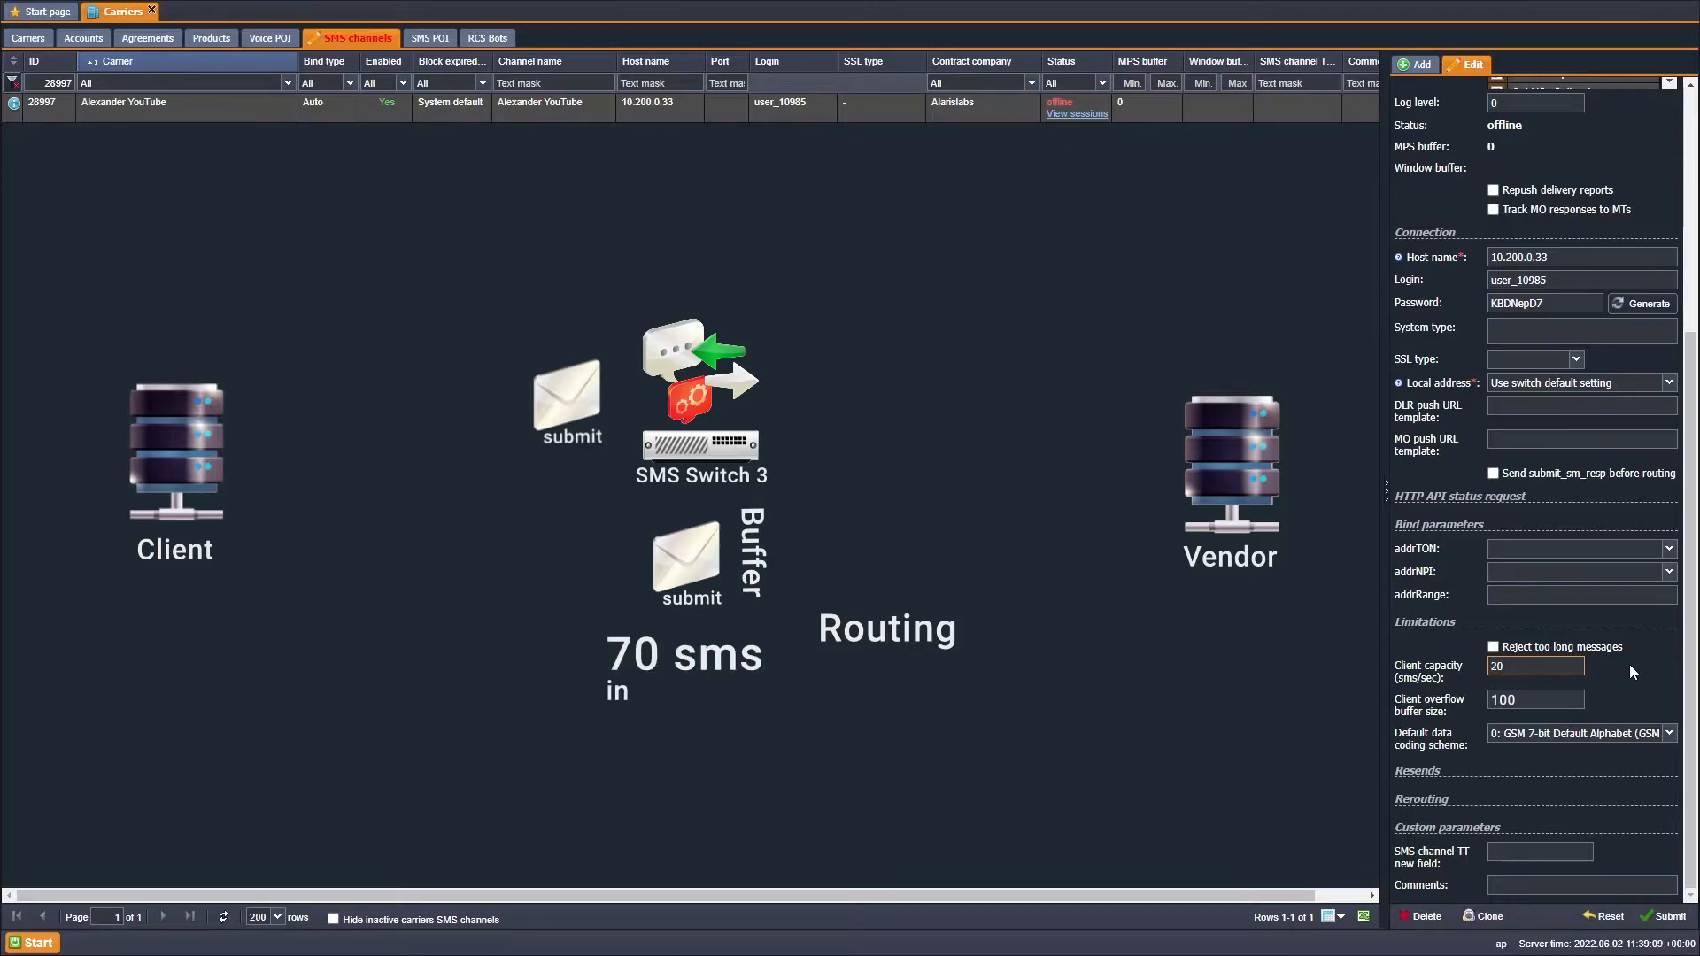
click(1630, 664)
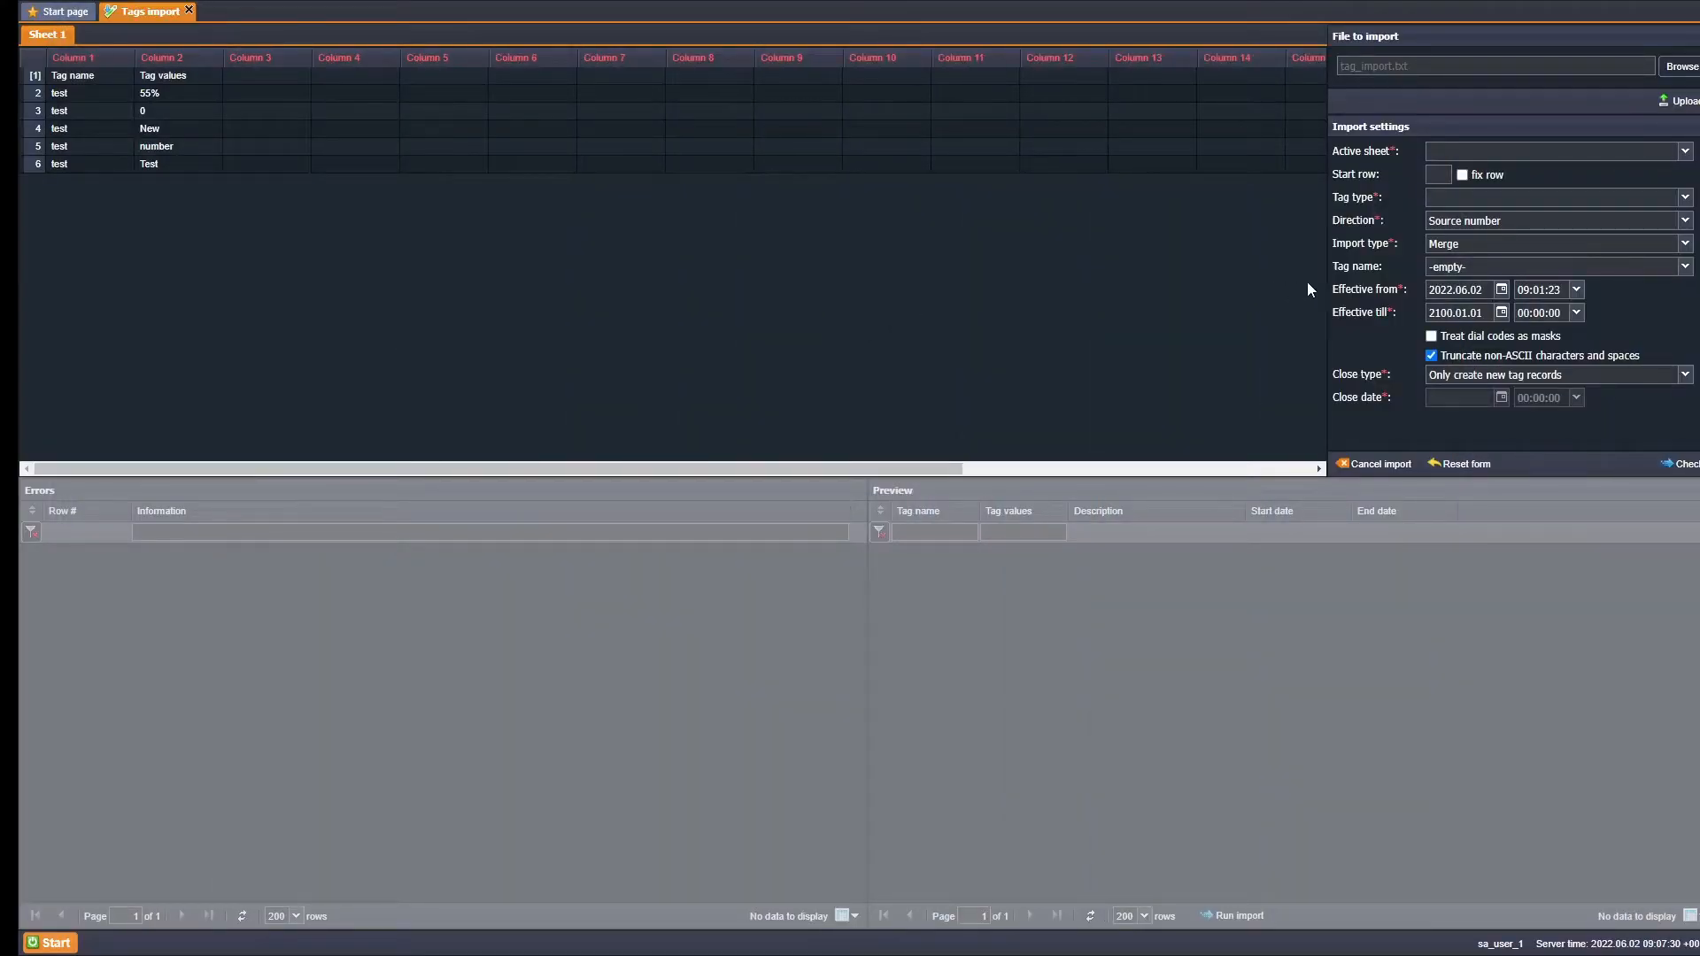
Set the tags import type to Close matching records.
click(1497, 240)
click(1499, 326)
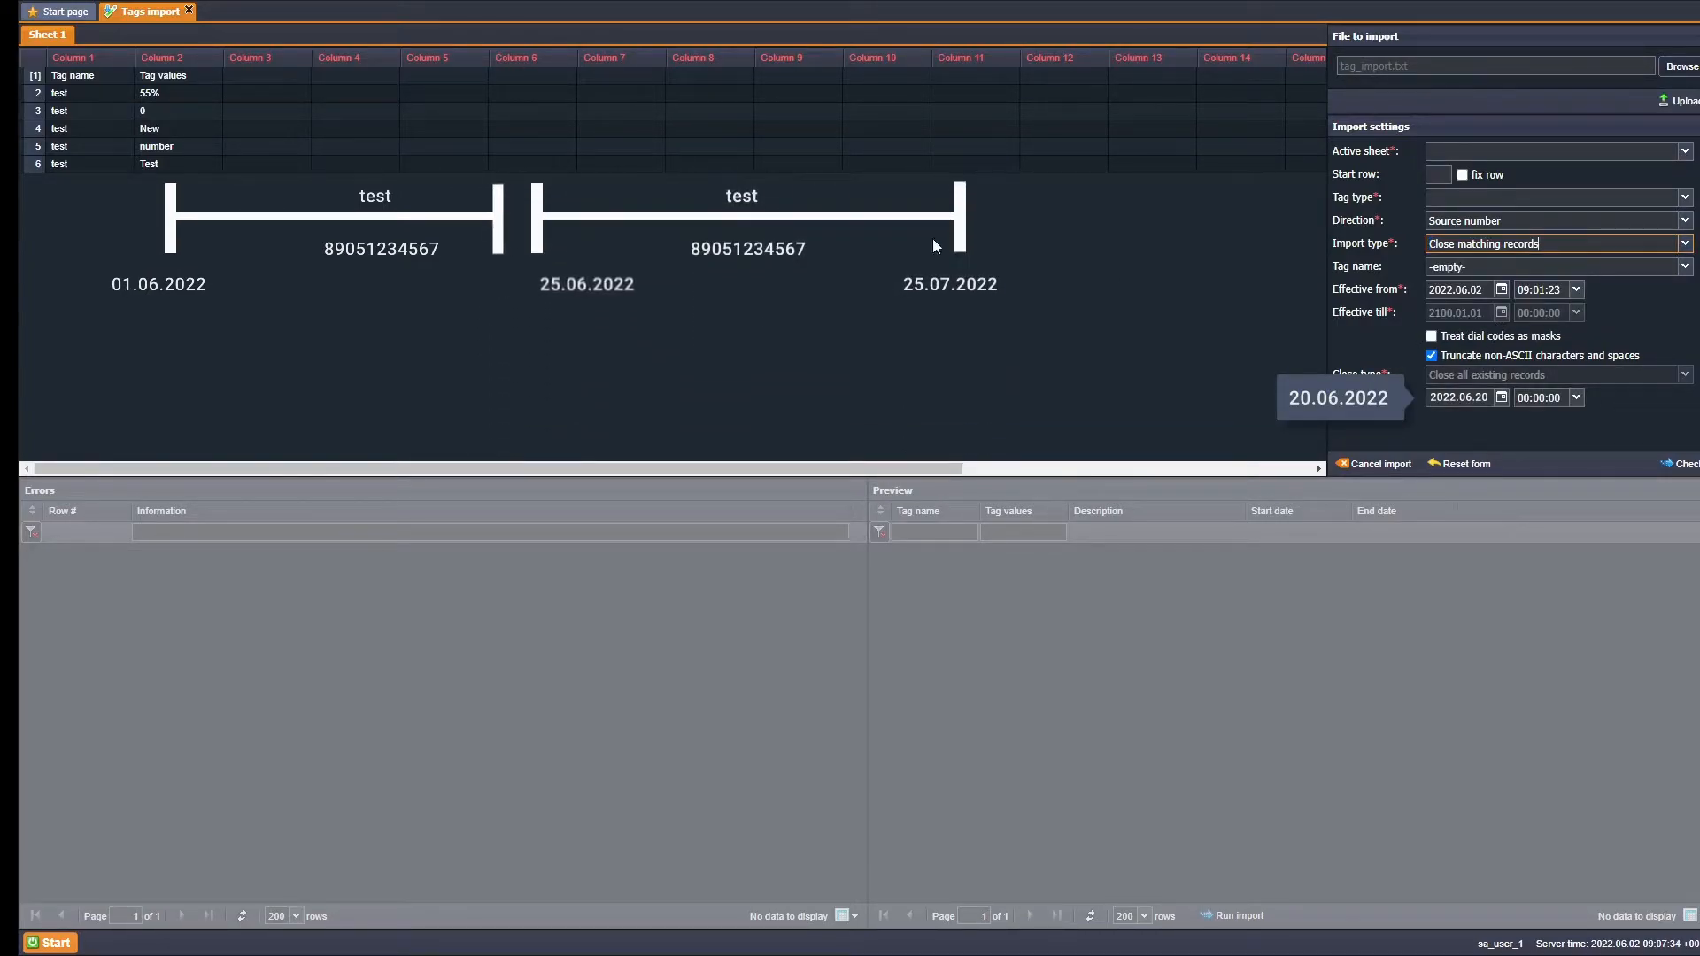
click(643, 60)
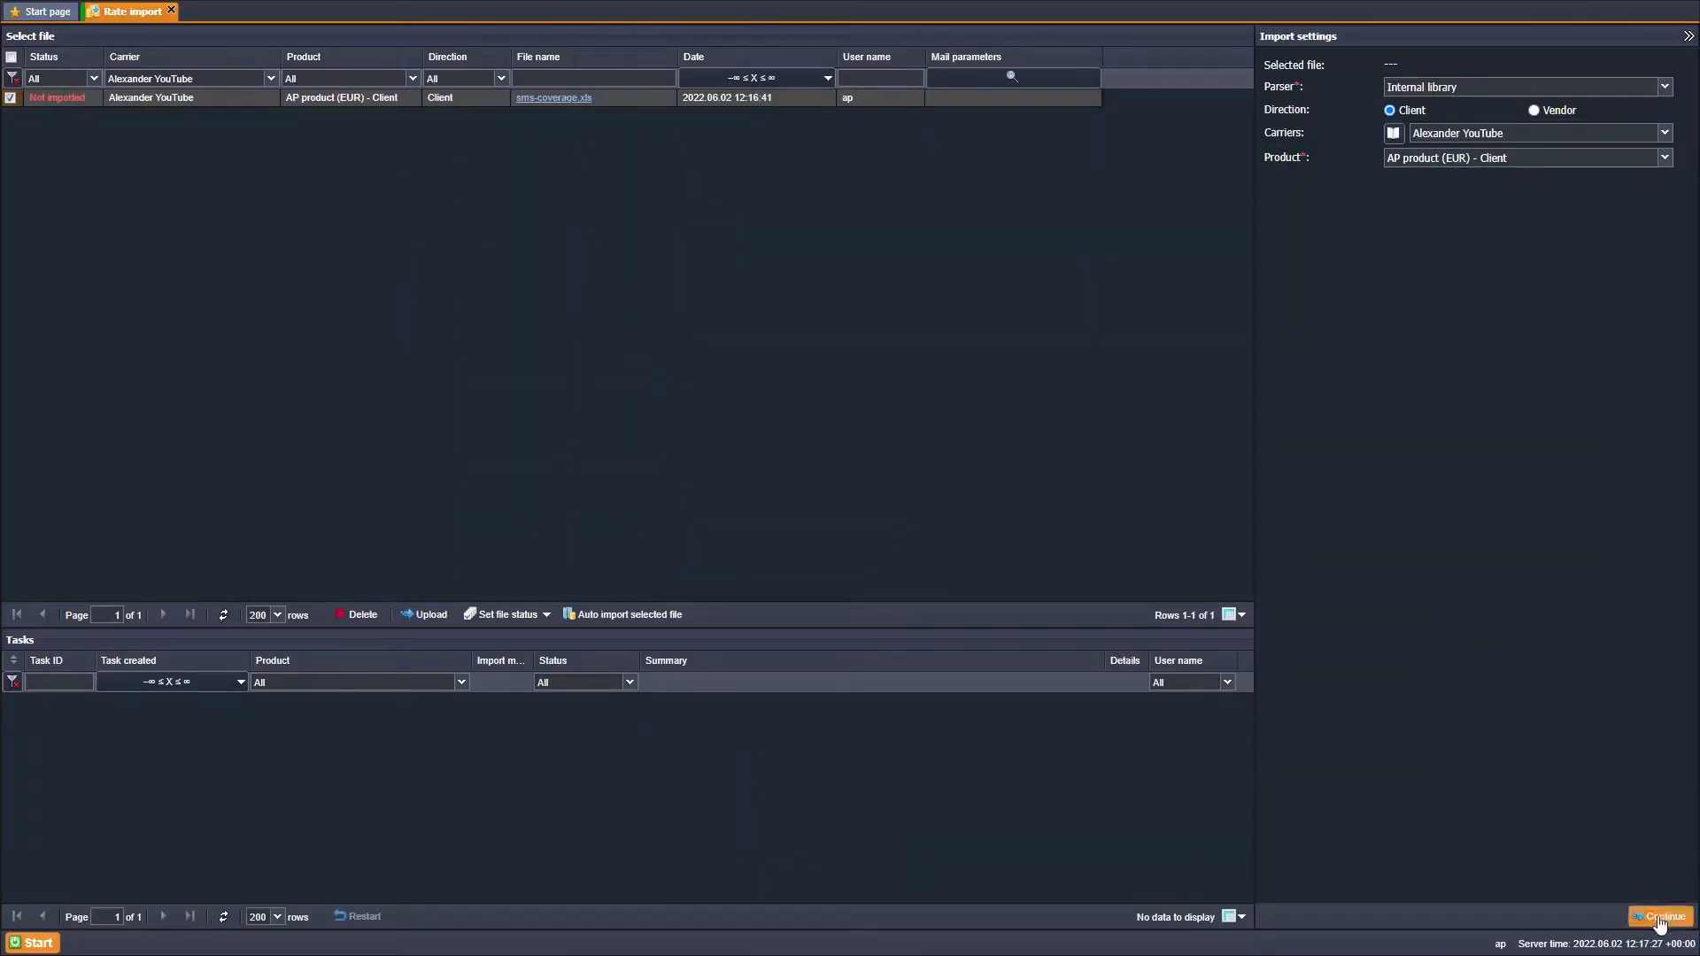
Continue the import of sms-coverage.xls, assigning the fourth column as Rate and checking the file.
click(1661, 919)
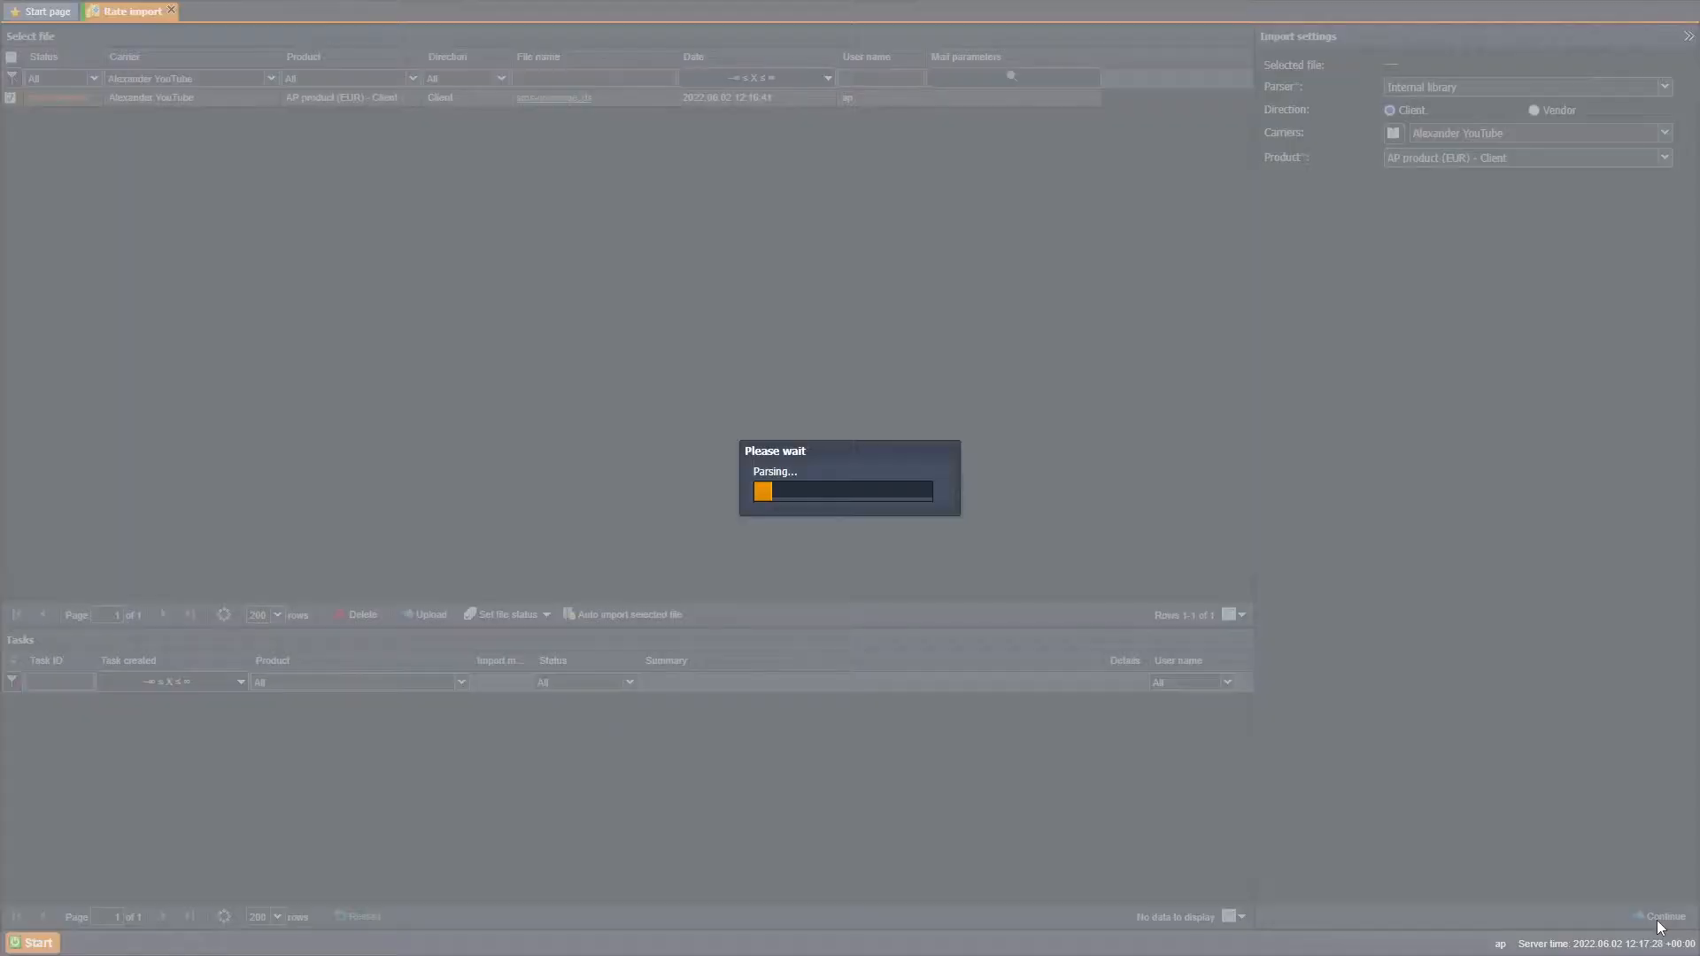
click(338, 86)
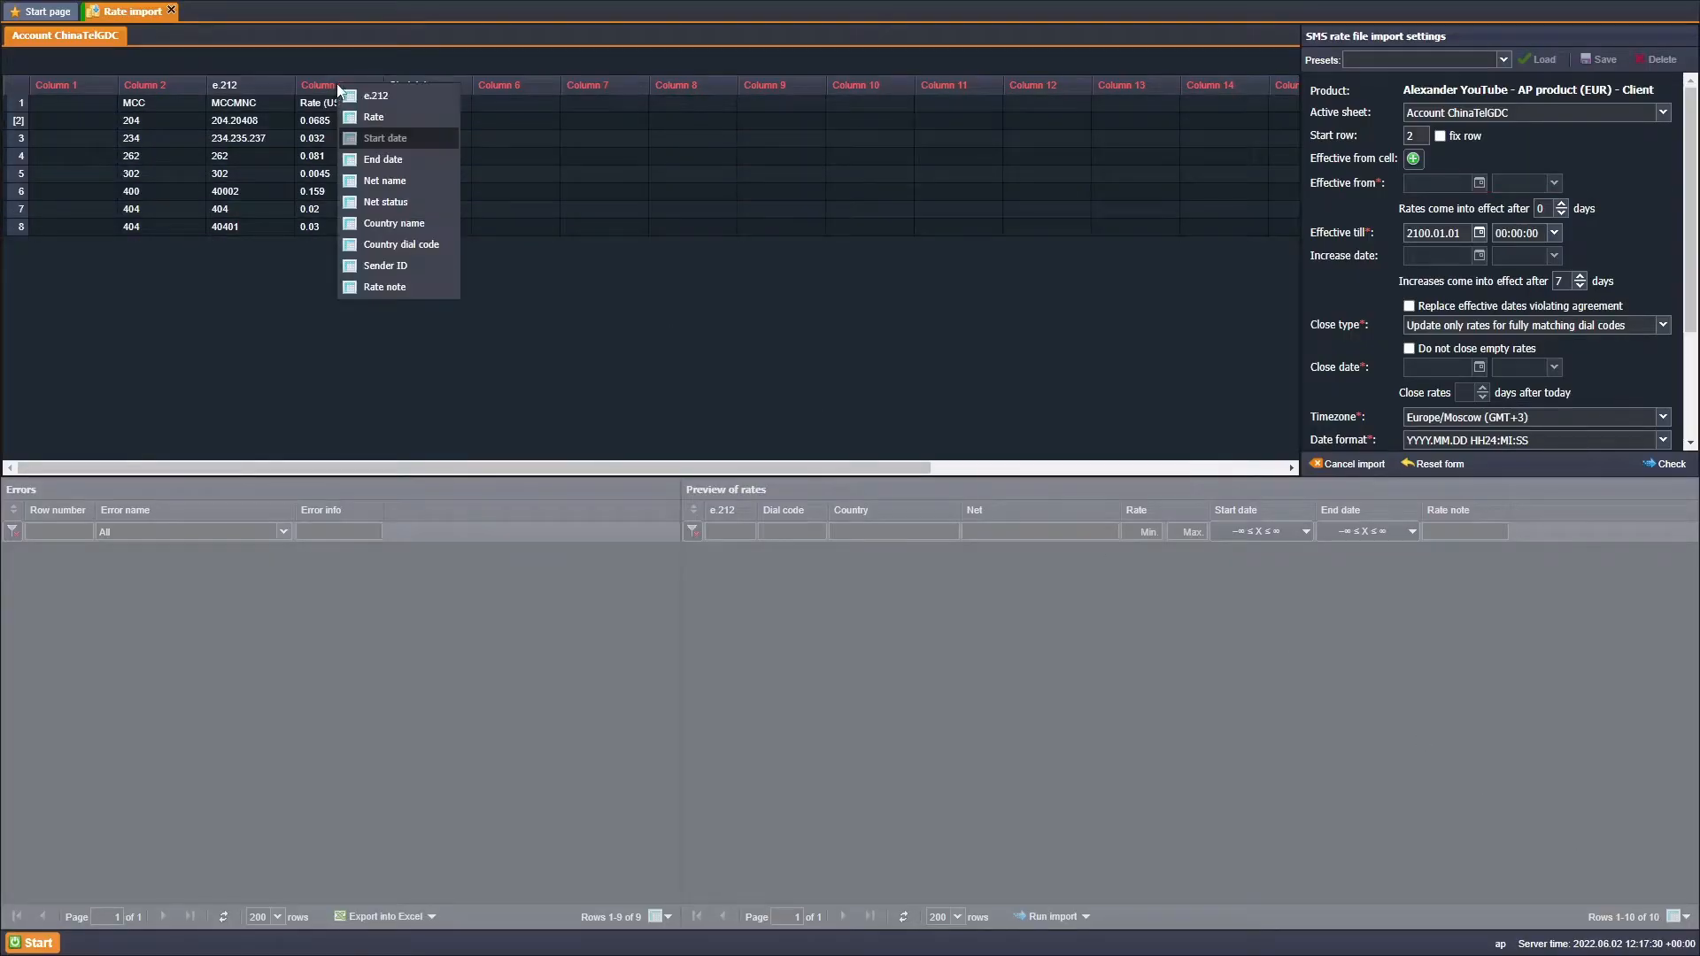
click(374, 117)
click(1670, 464)
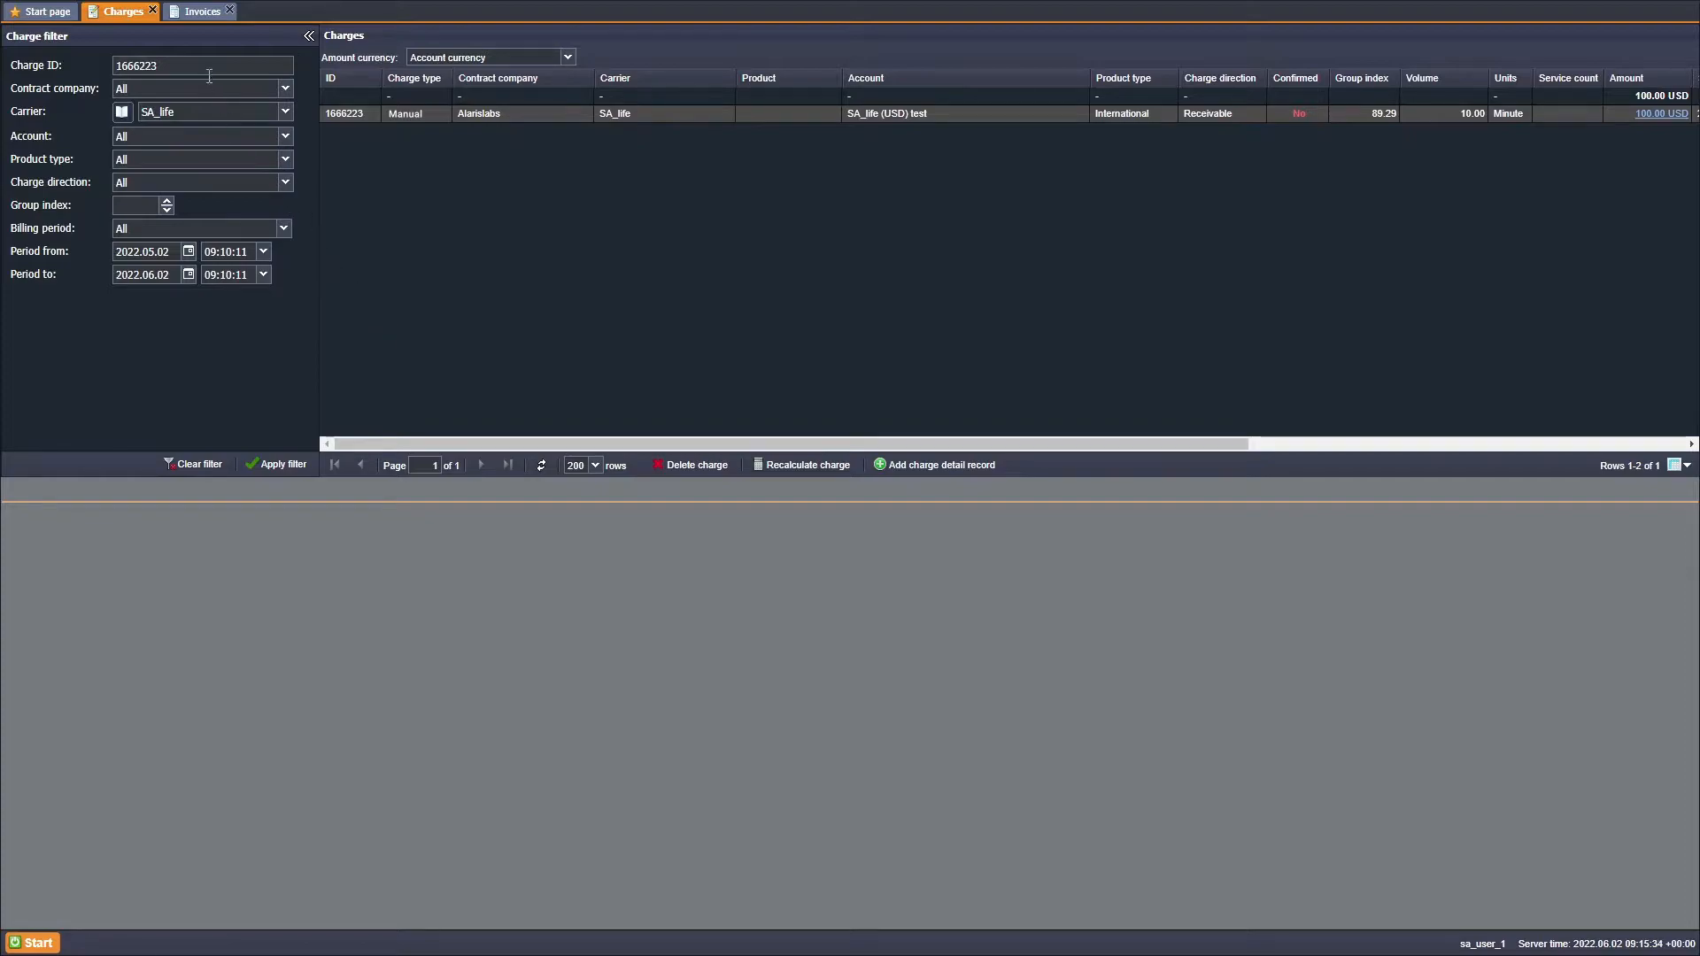
Switch from the charges page to the invoices page.
click(199, 12)
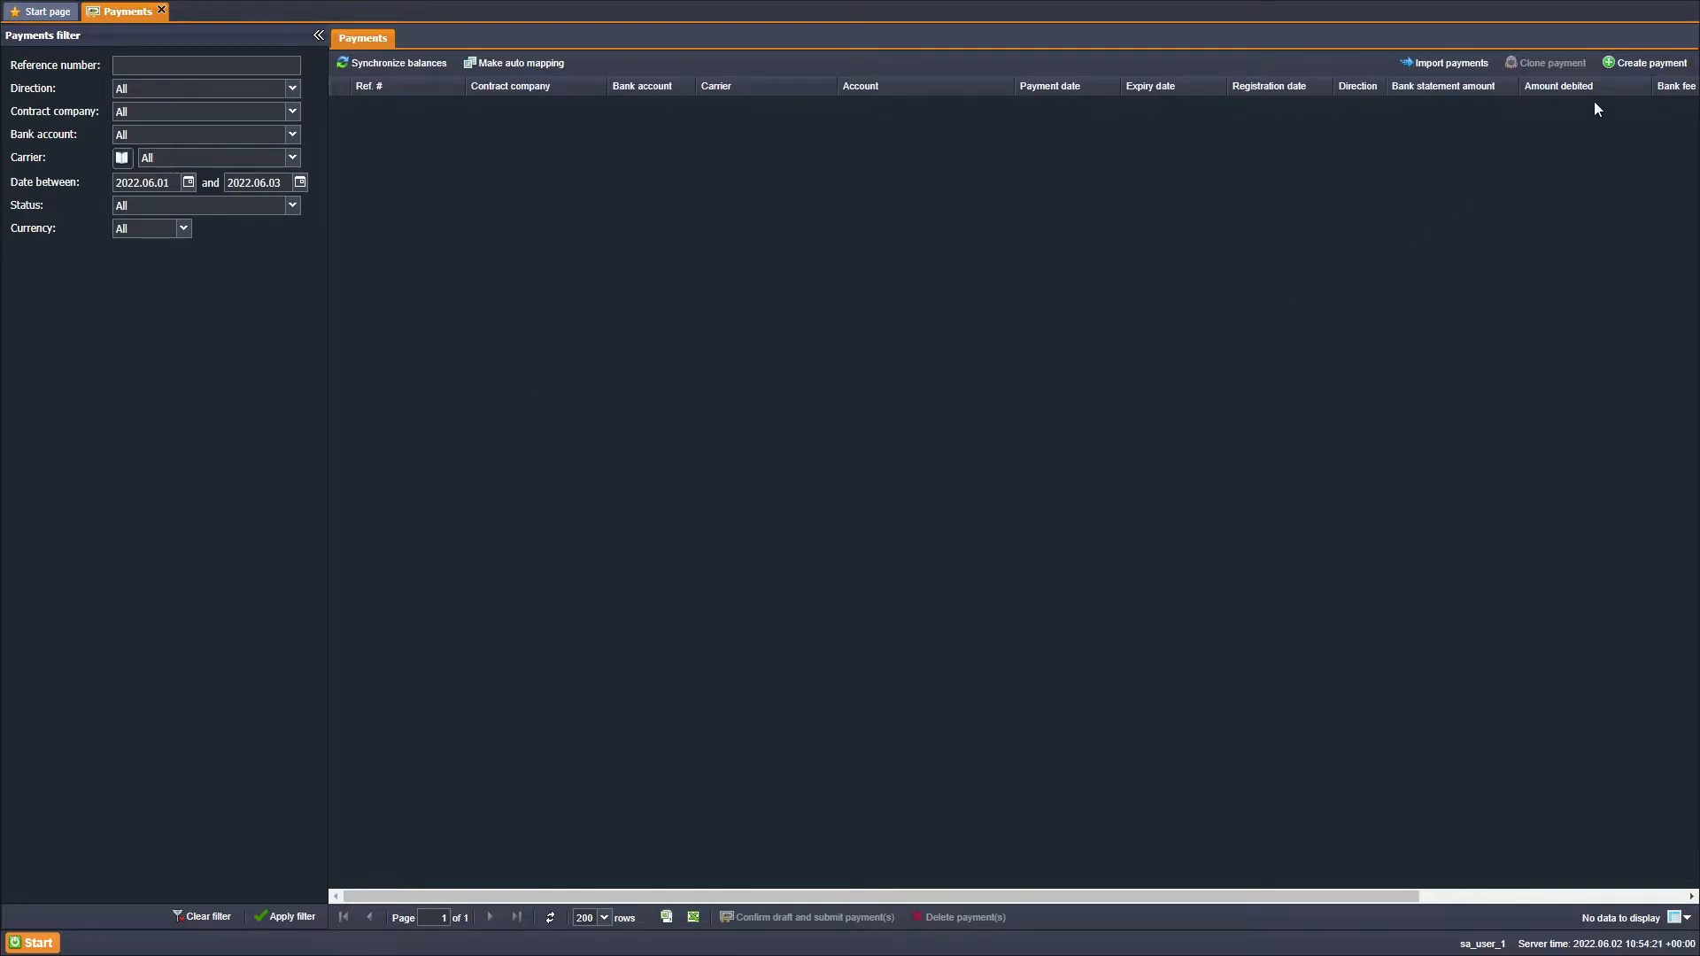
Look at the registration form for a new payment and close it without saving.
click(1637, 65)
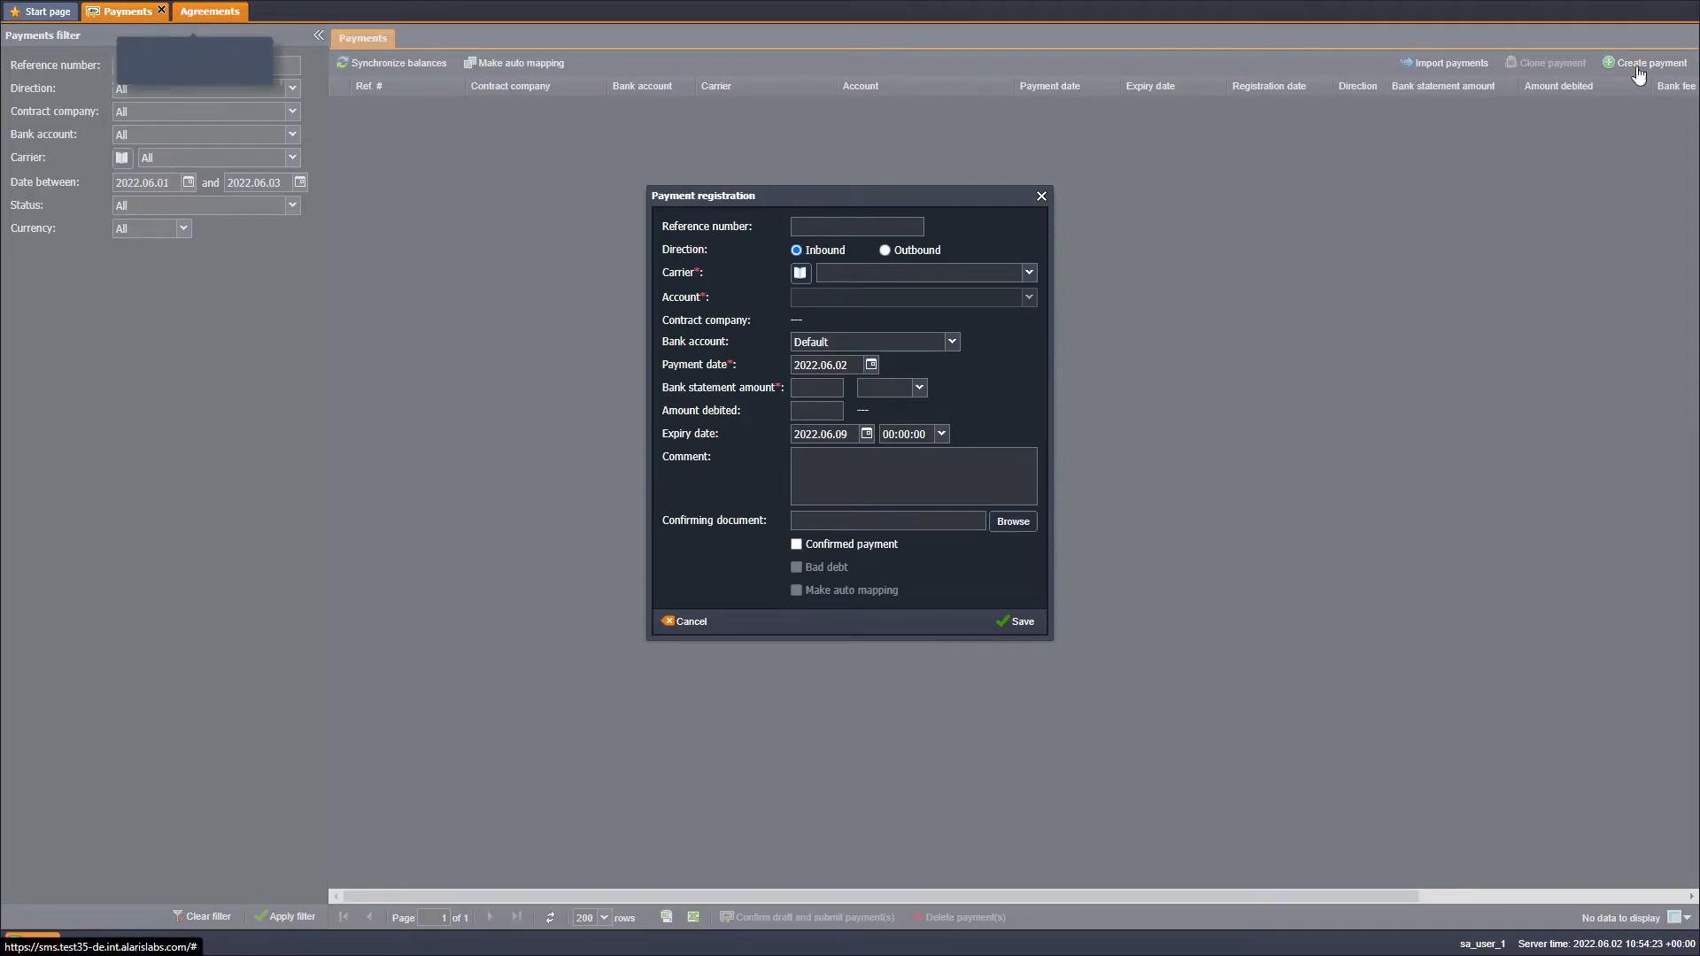
key(Escape)
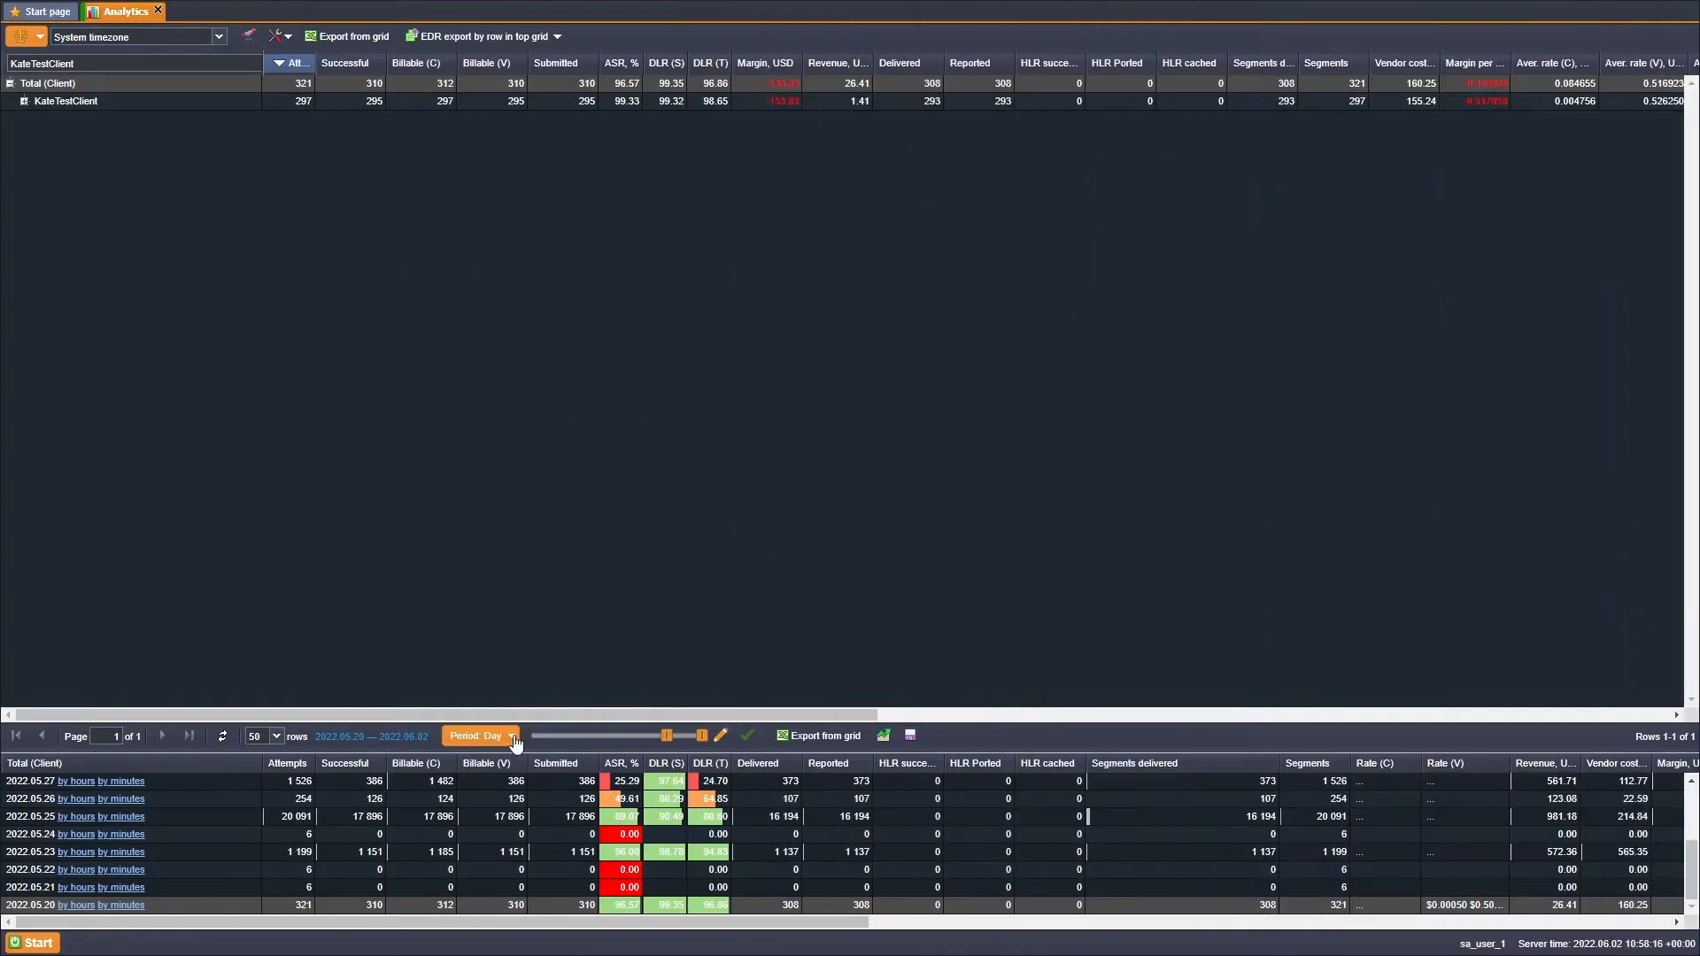
Open the period options for the detail grid in Analytics.
click(512, 736)
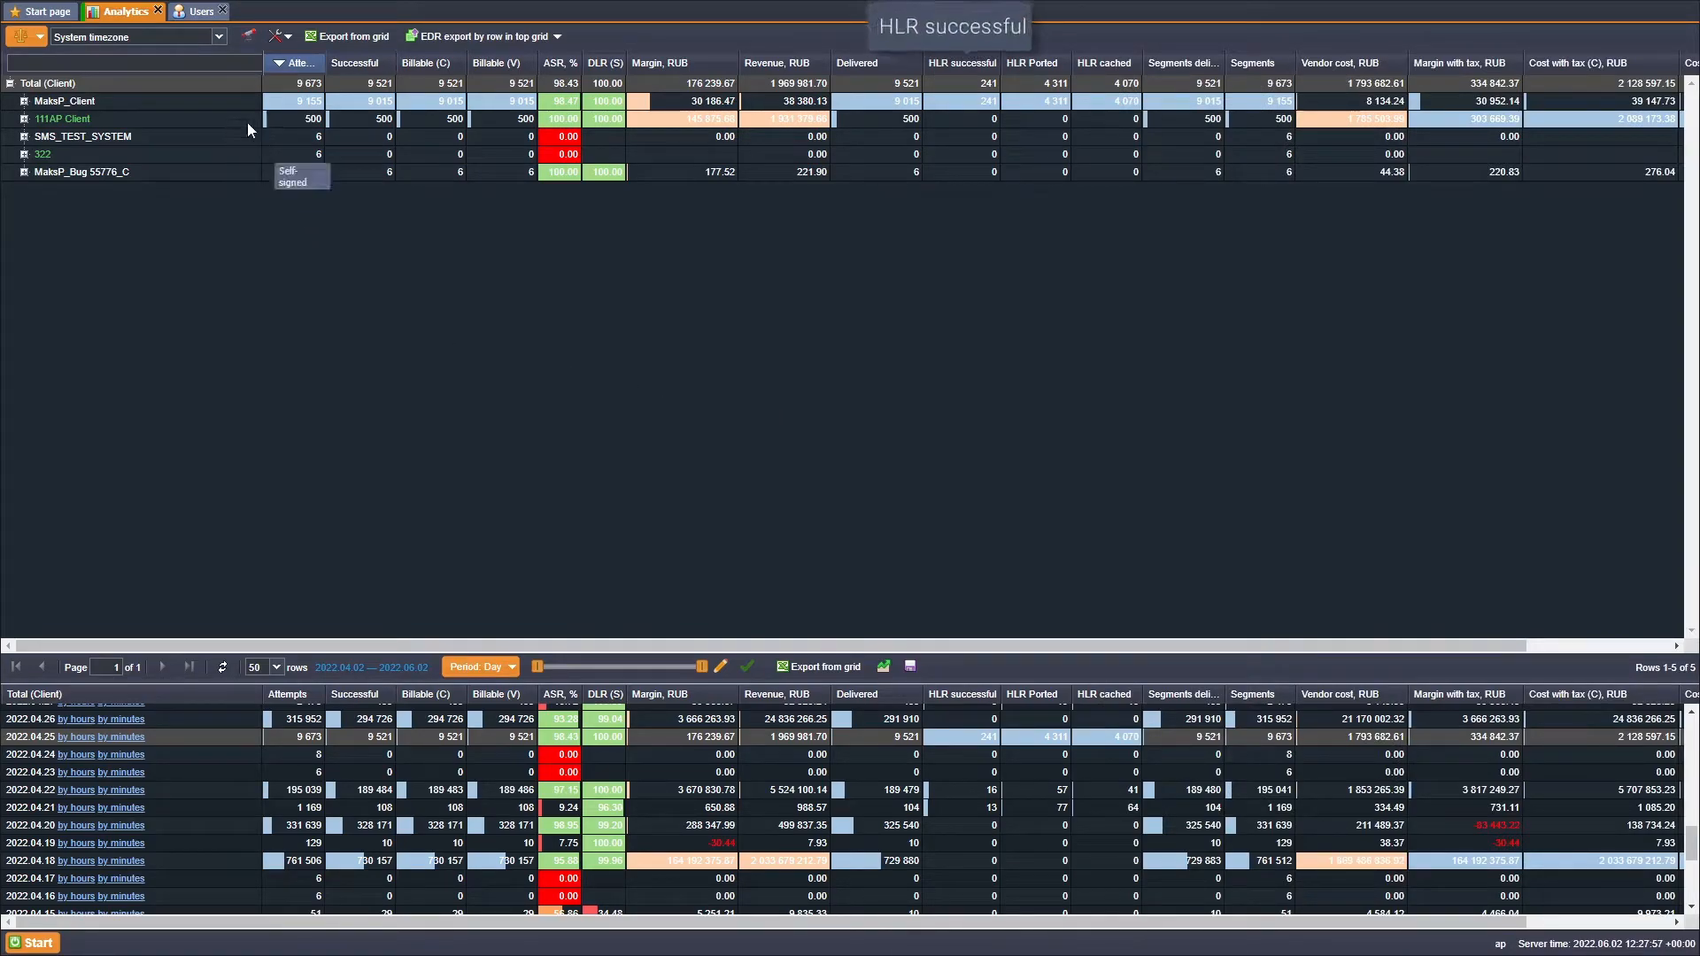
Grant the system owner user the View SMS technical details permission under SMS analytics.
click(201, 16)
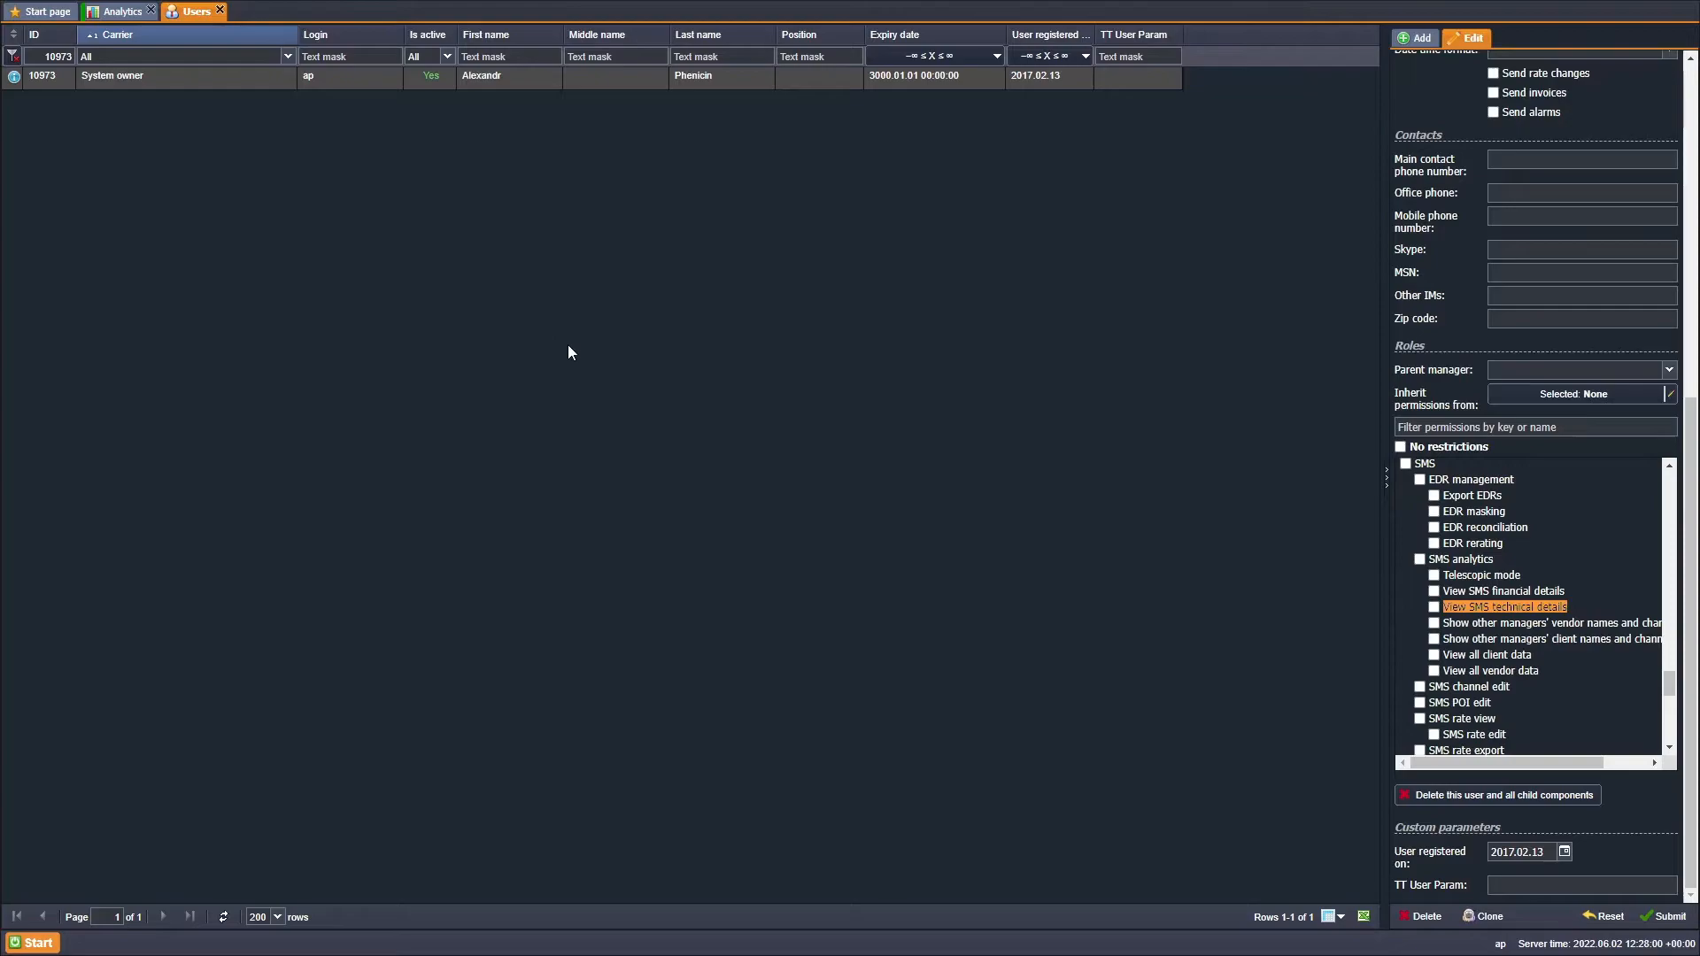
click(1434, 609)
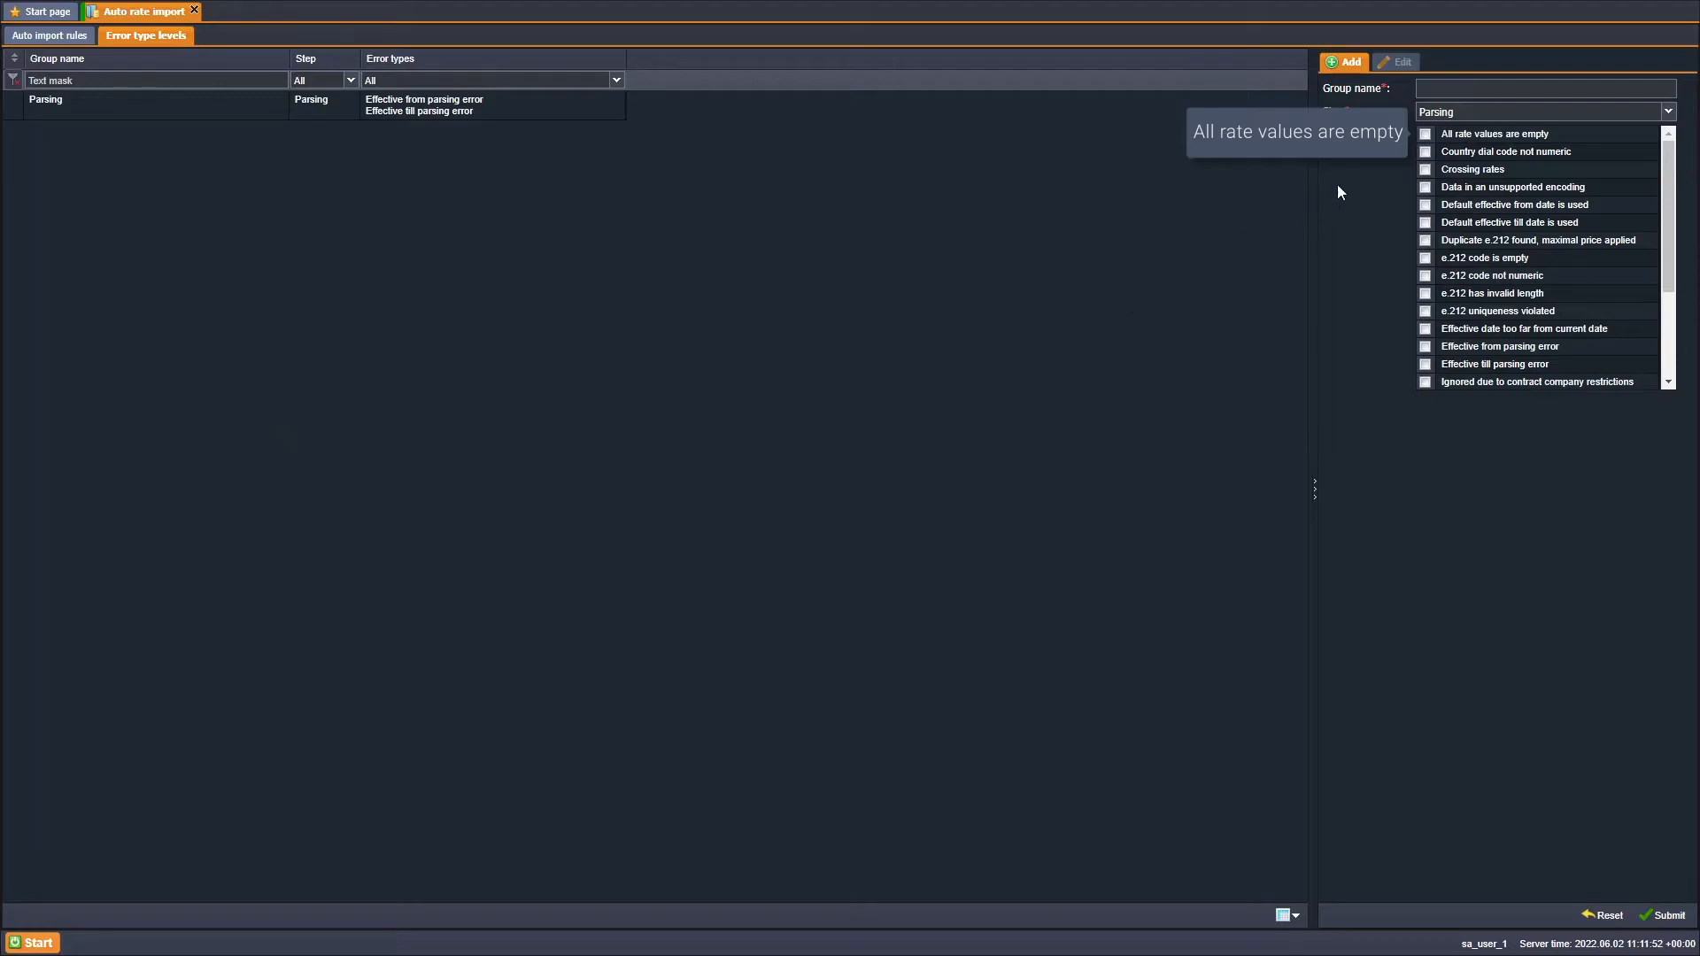
Include the All rate values are empty error type in the new Parsing error group.
click(1425, 134)
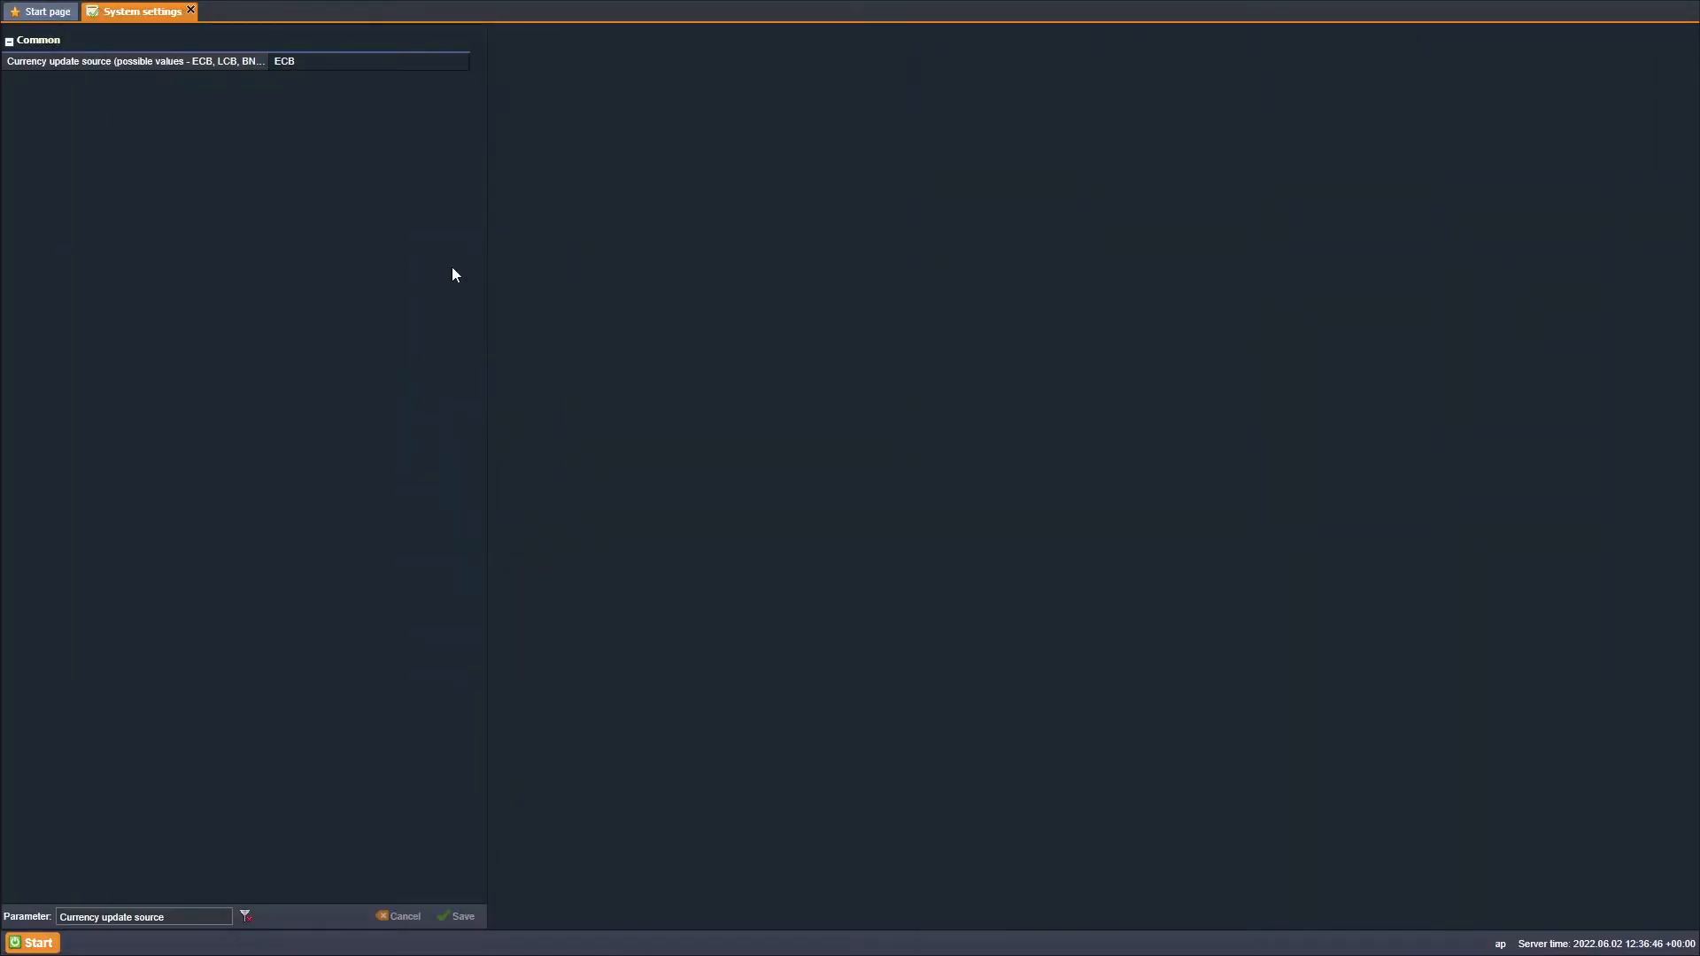
Set the Currency update source system parameter to CBR and save it.
click(353, 57)
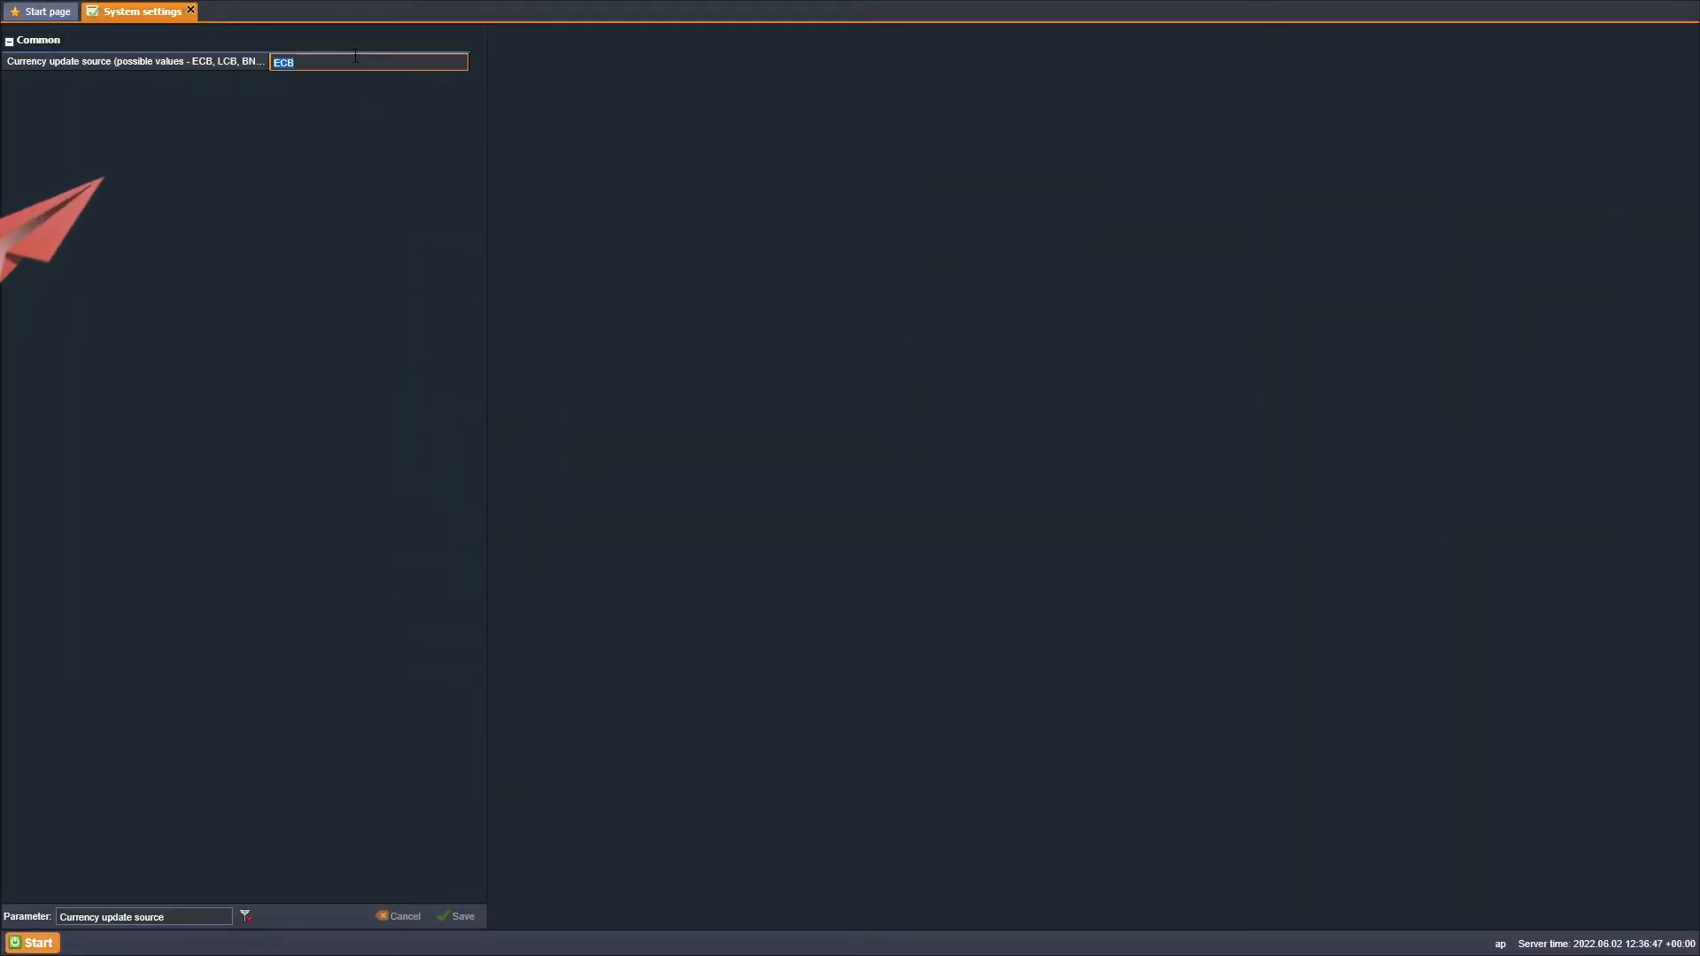
text(CBR)
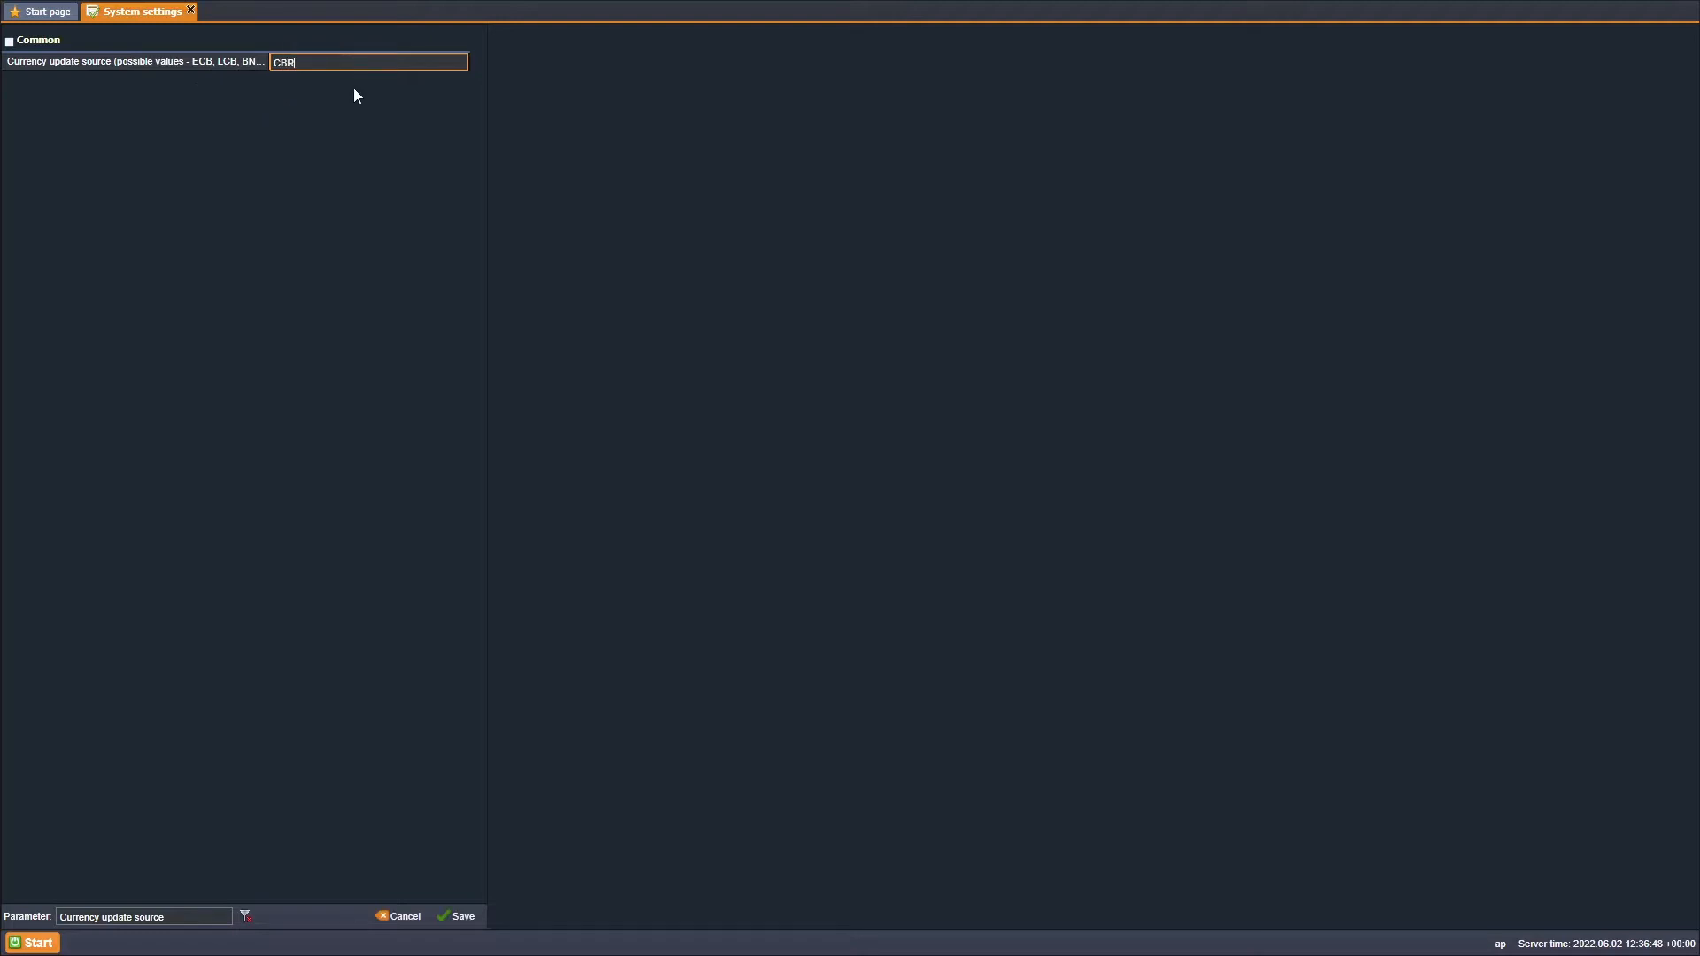
click(349, 151)
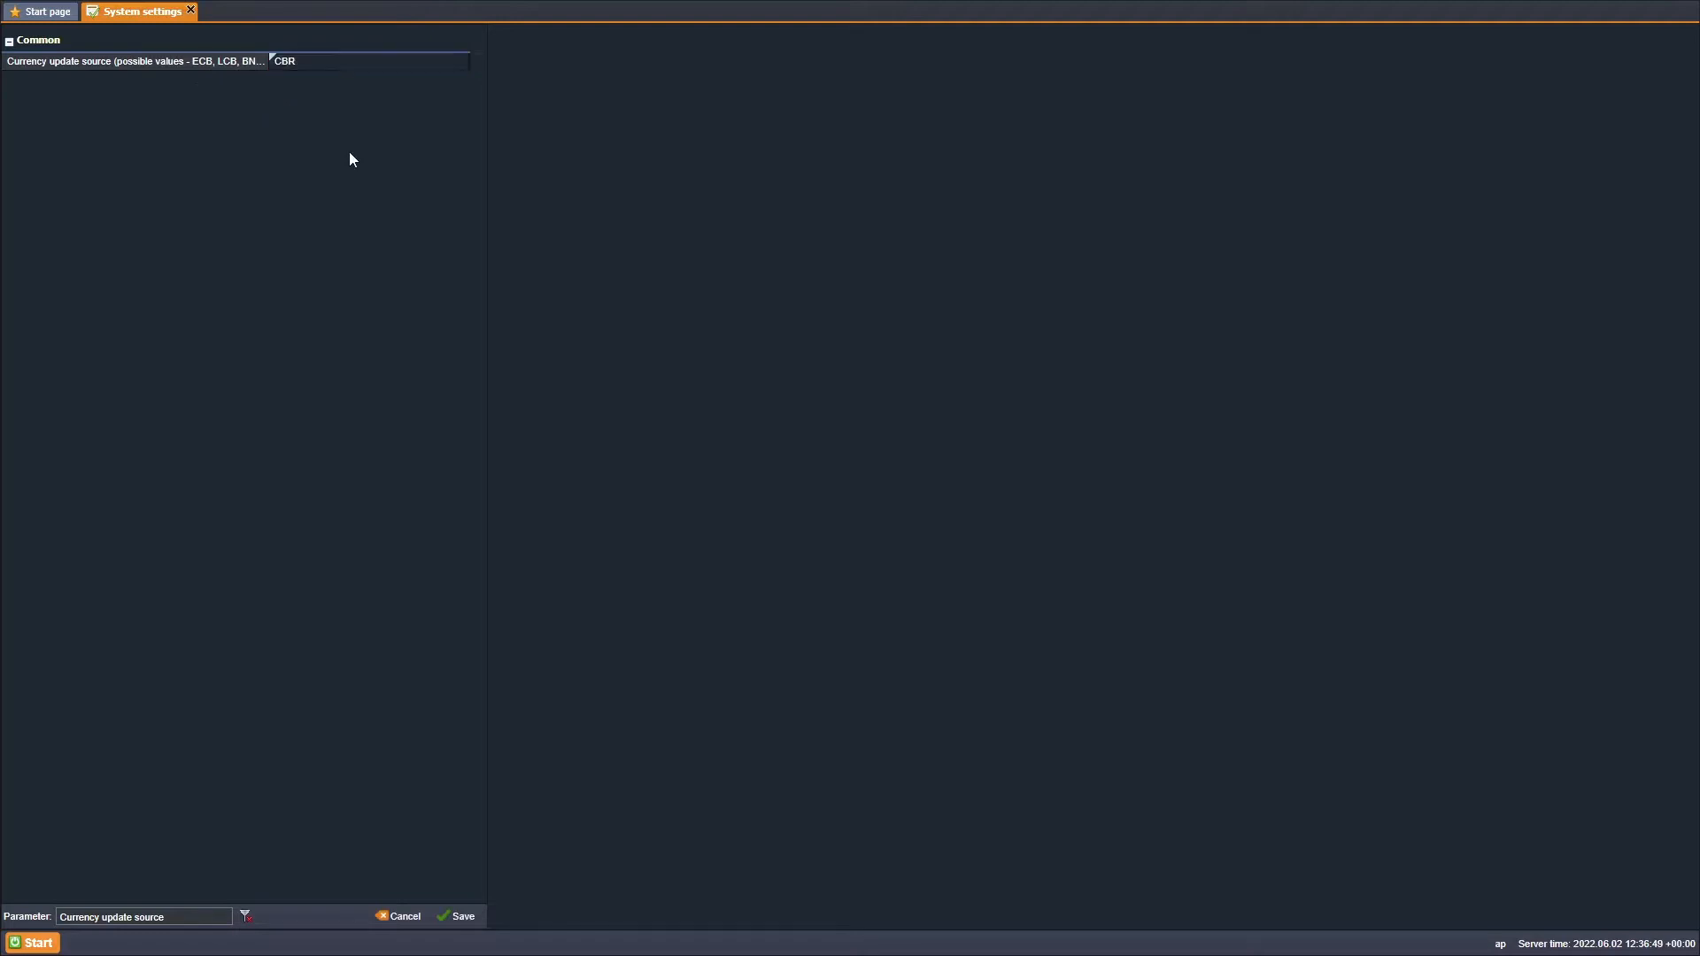
click(463, 915)
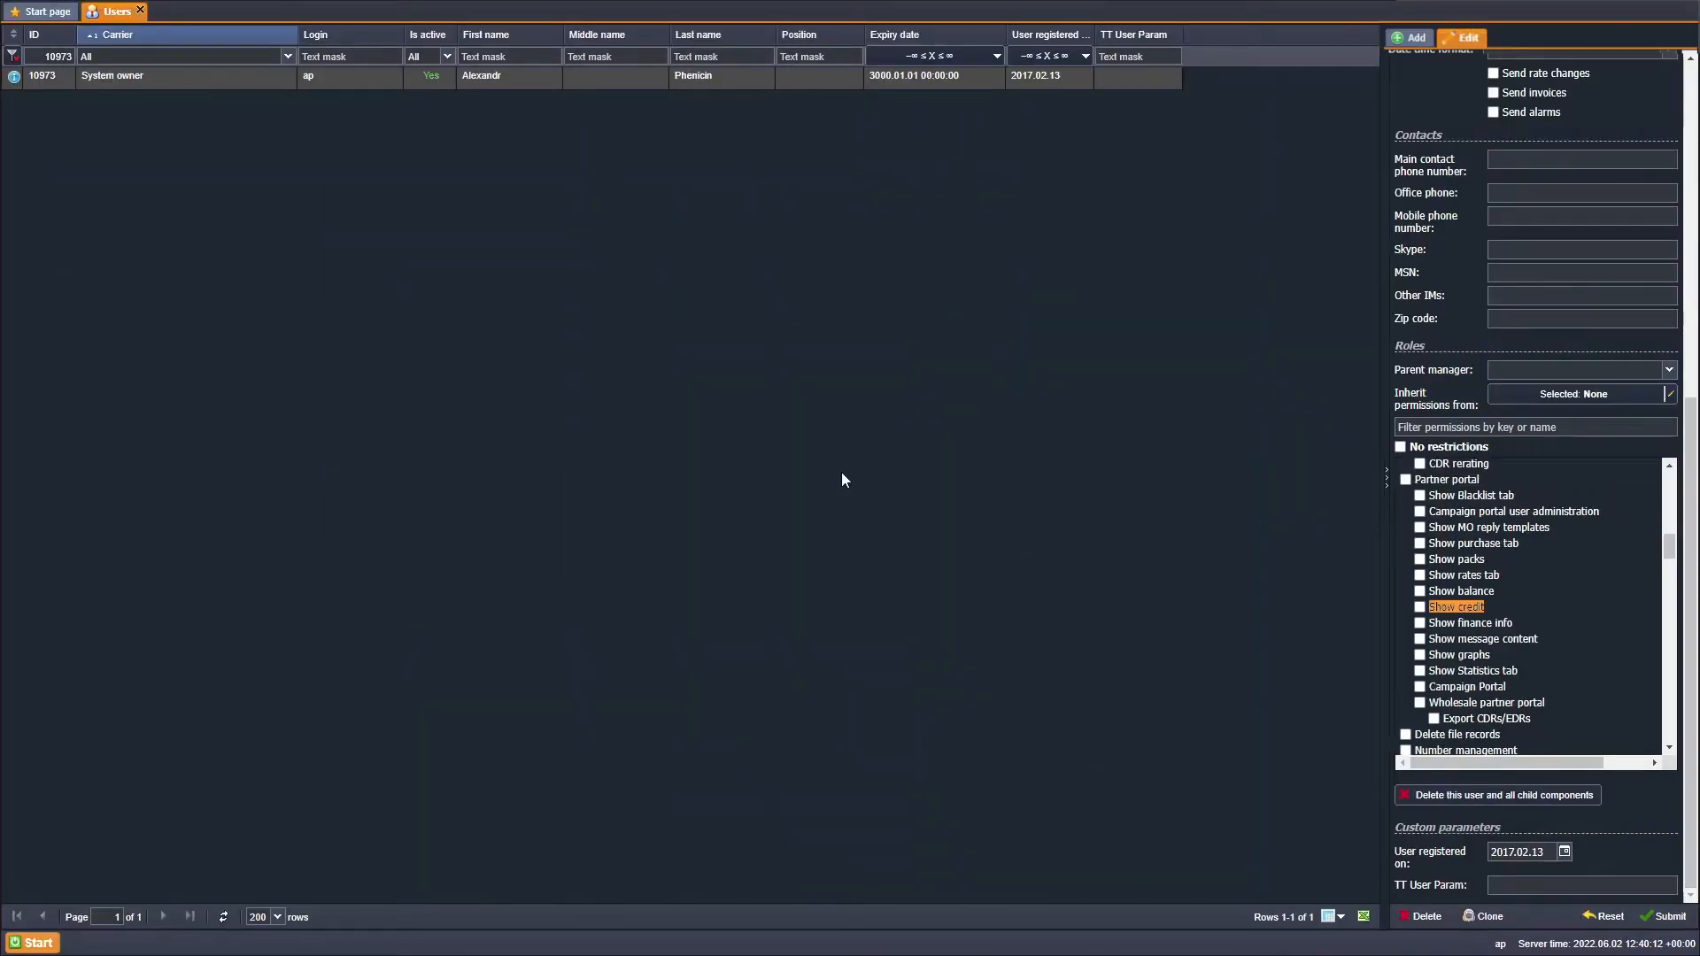
Grant the system owner user the Show credit permission under Partner portal.
click(1420, 606)
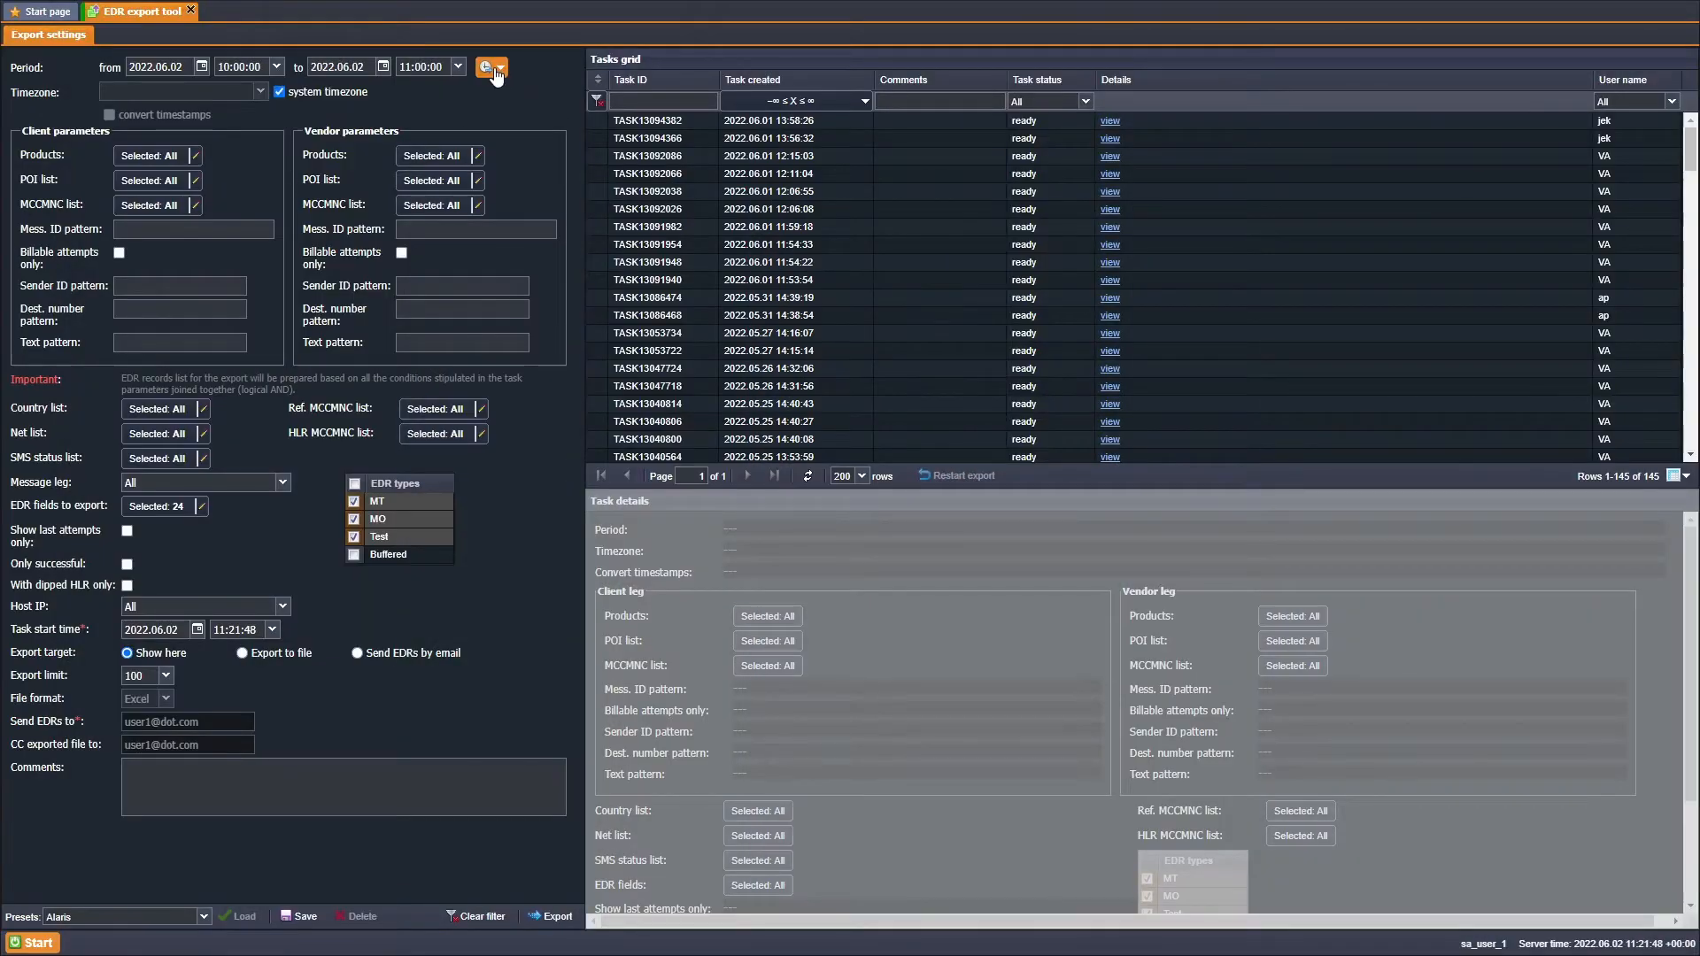
Set the EDR export period to the last 1 day and save the export preset.
click(492, 68)
click(547, 217)
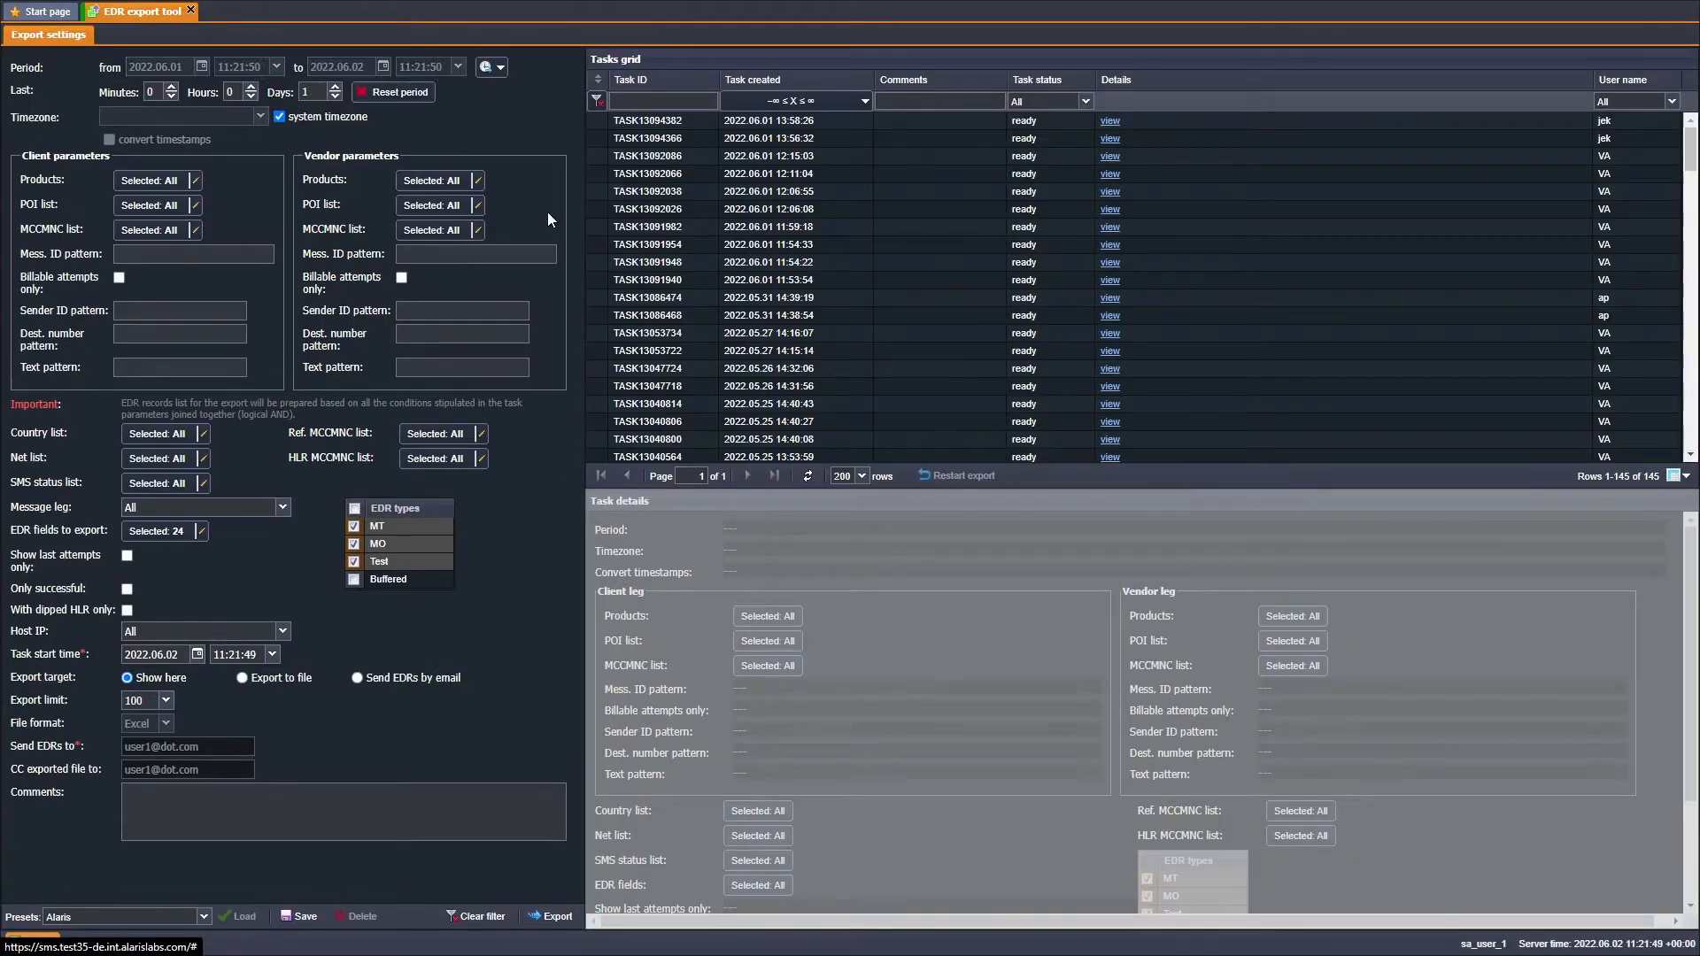
click(300, 921)
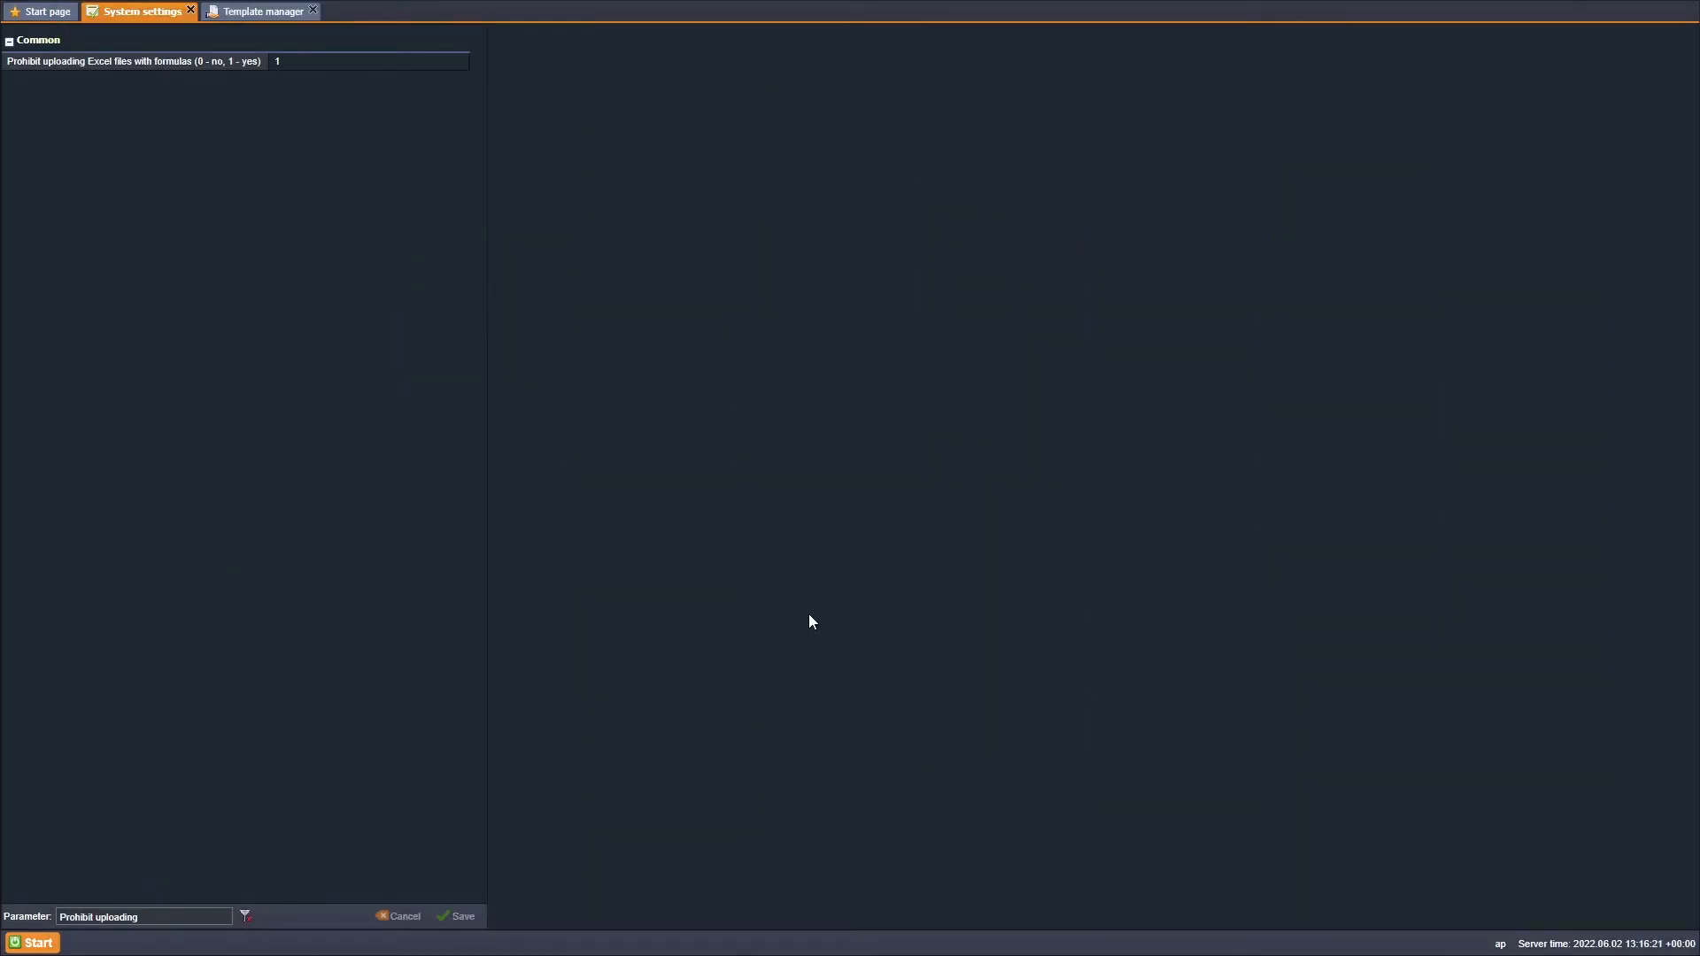
Upload Invoice_template_with_formula2.xls as an SMS rate export template in the template manager.
click(292, 14)
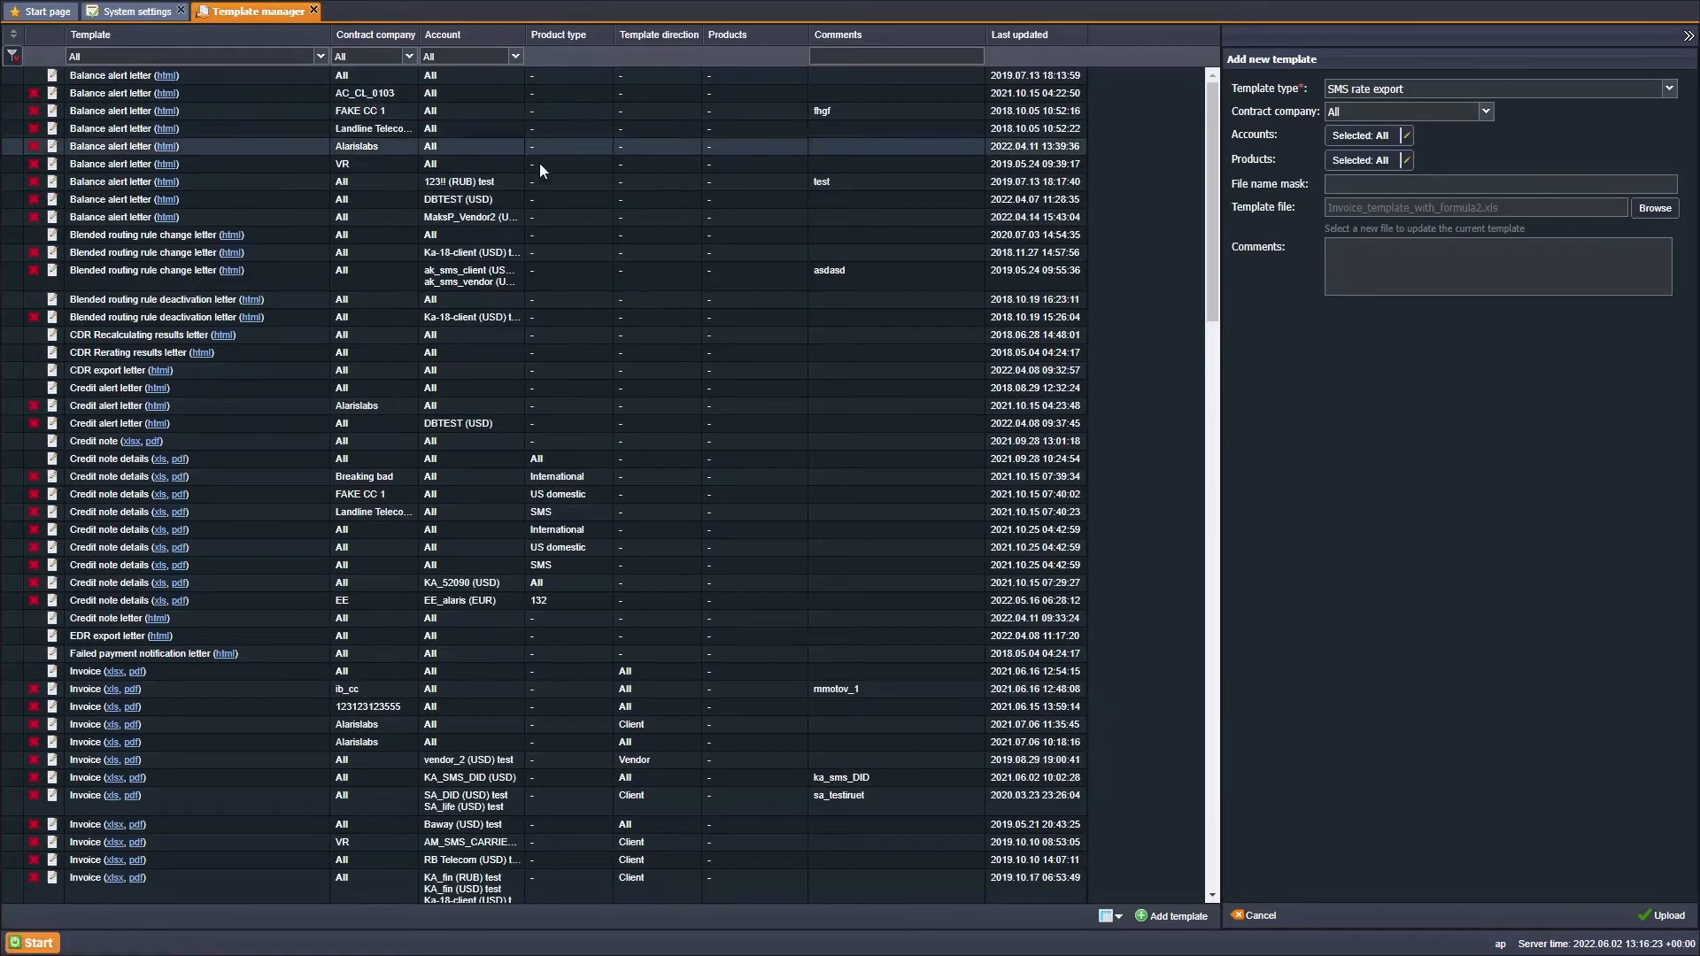
click(1665, 916)
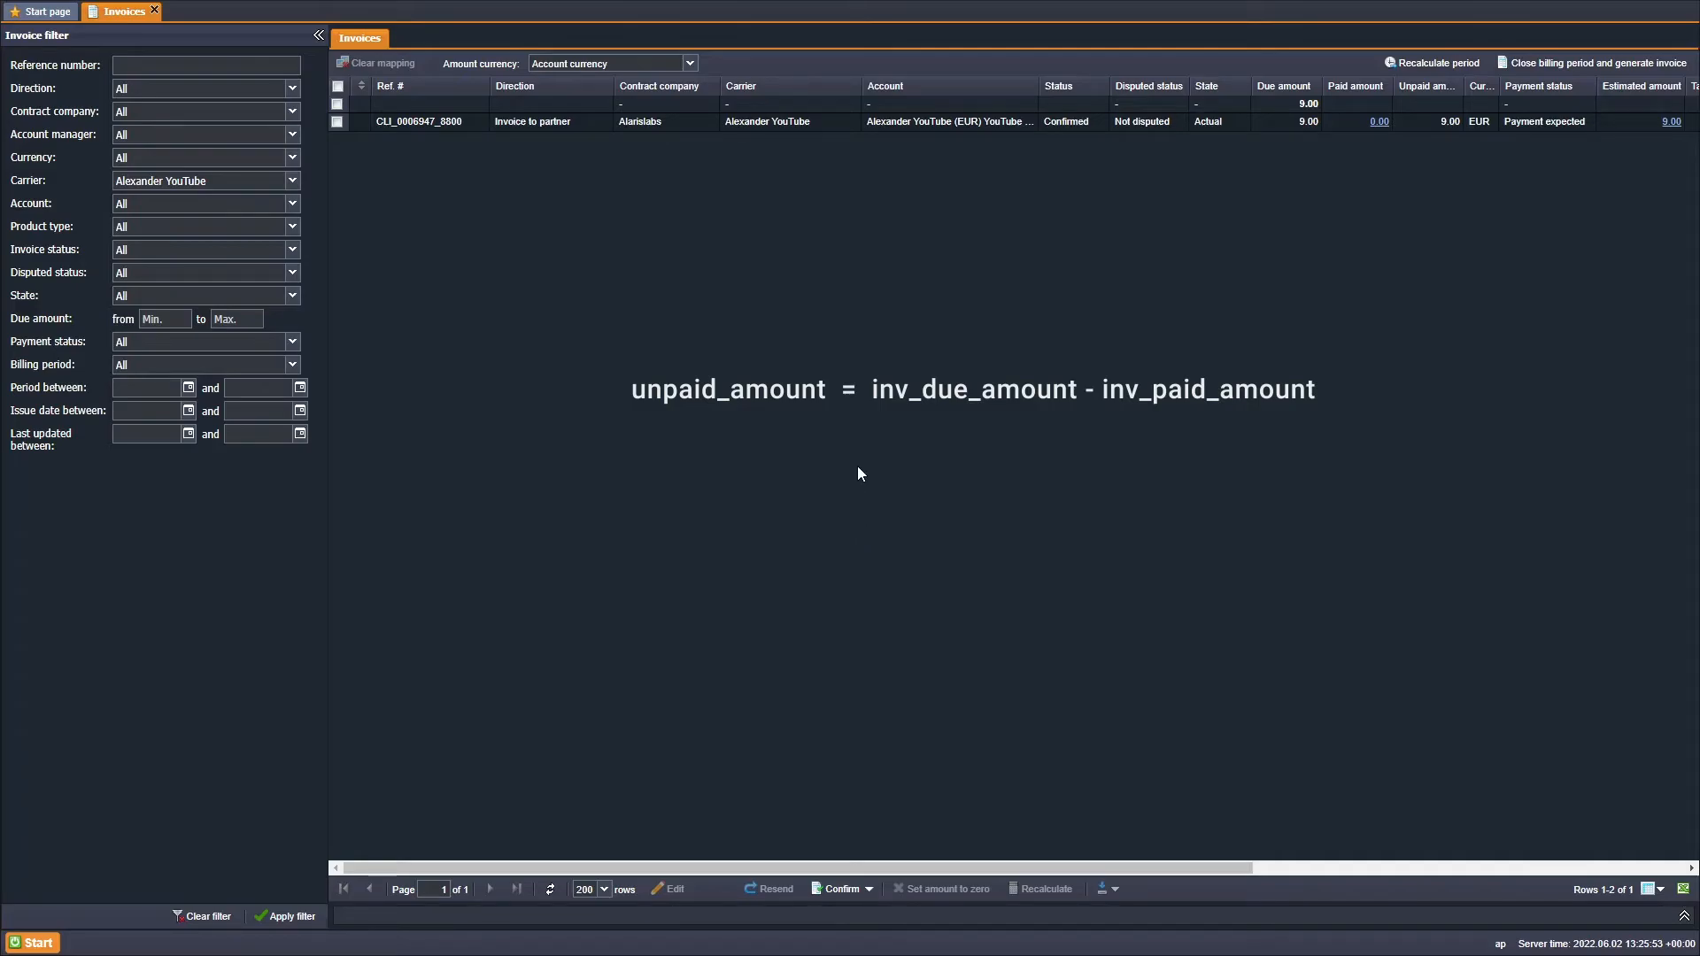
Force the listed partner invoice's status to Bad debt, check its cancelled debt amount, and apply the edit.
double_click(832, 122)
click(830, 461)
click(776, 500)
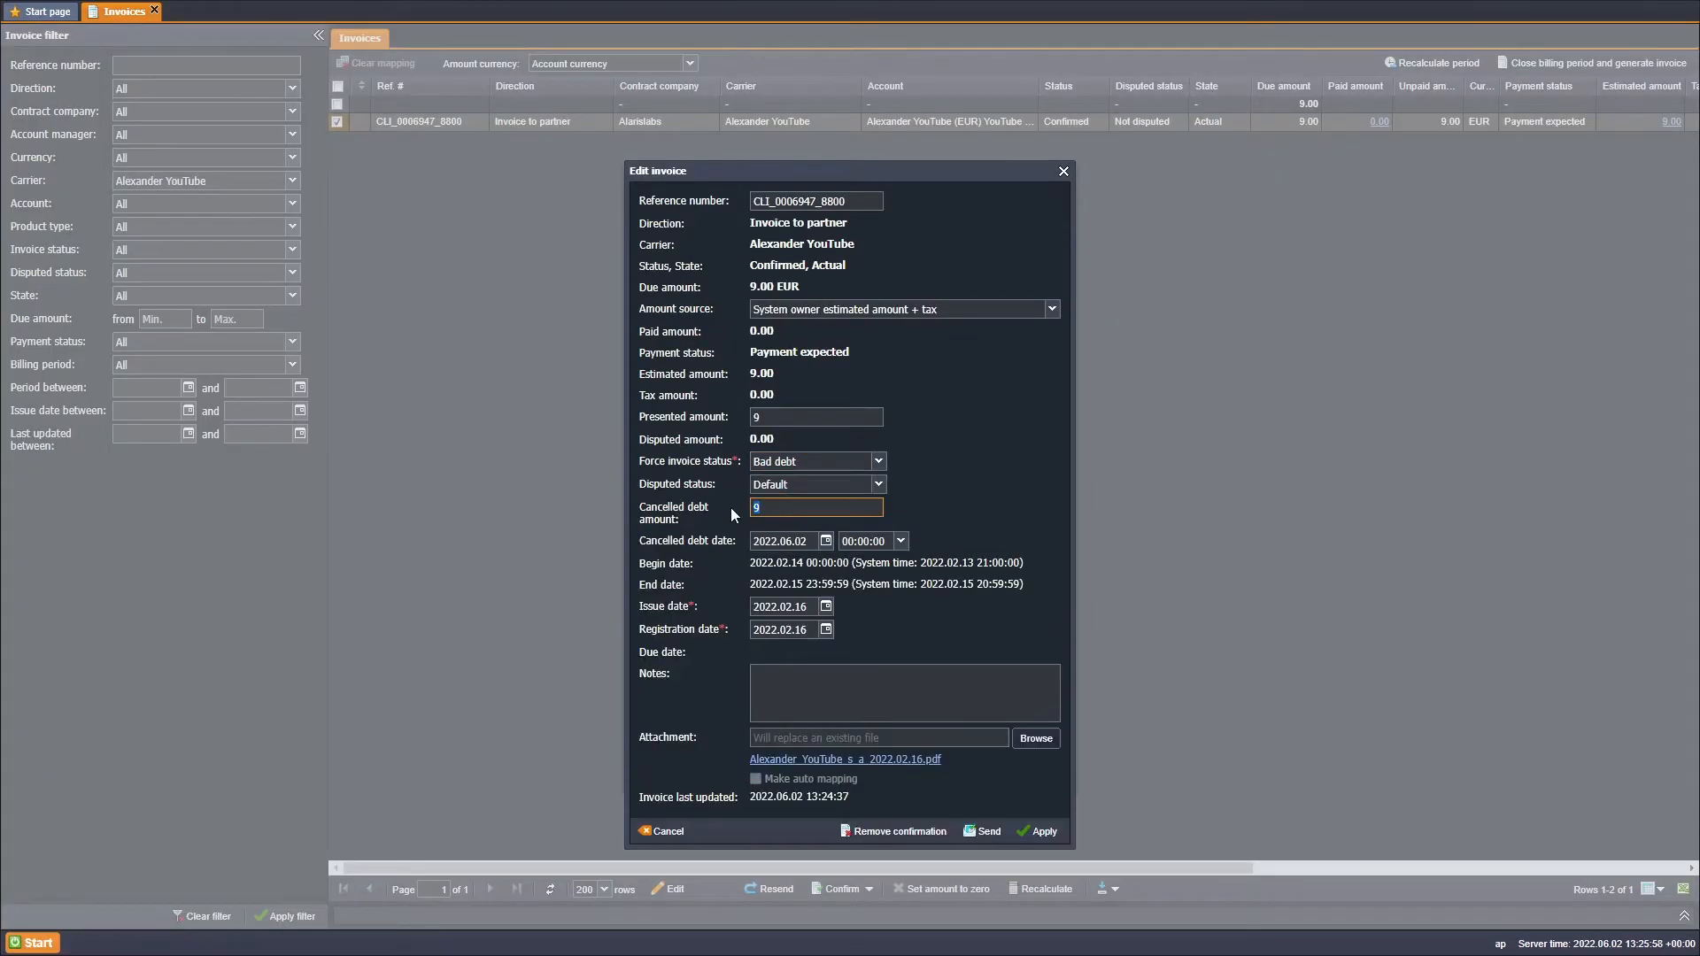
click(1041, 832)
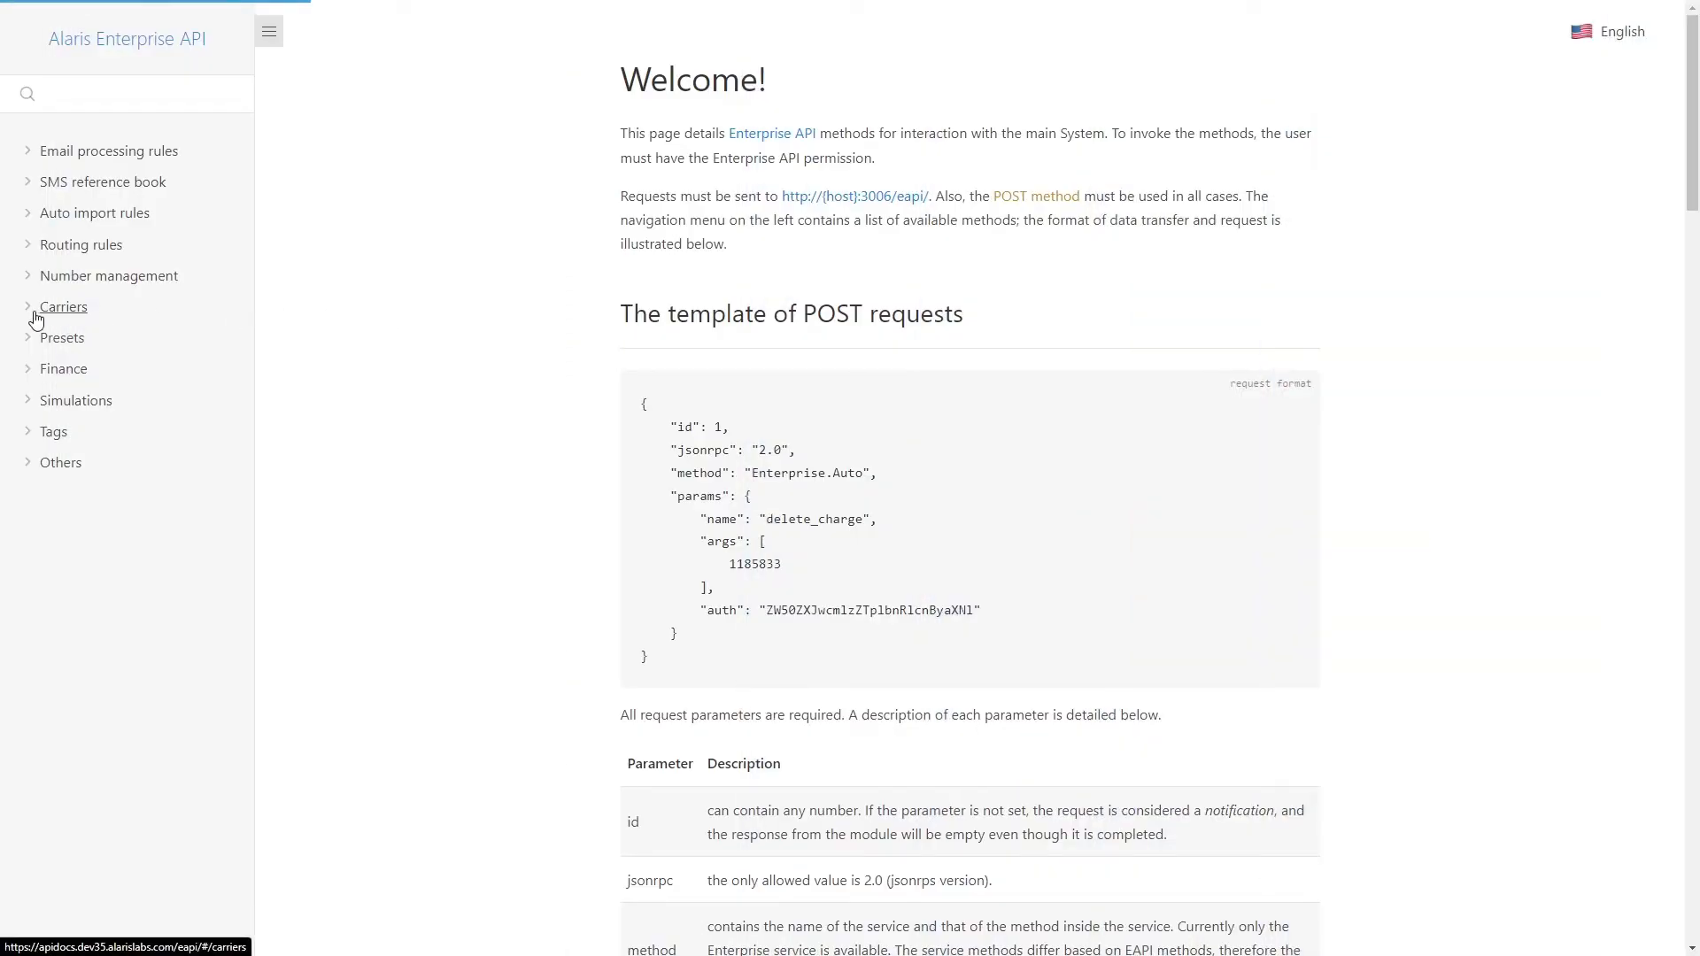
In the Alaris Enterprise API documentation, examine the methods available for Carriers.
click(36, 318)
scroll(64, 341, down, 1)
scroll(63, 341, down, 1)
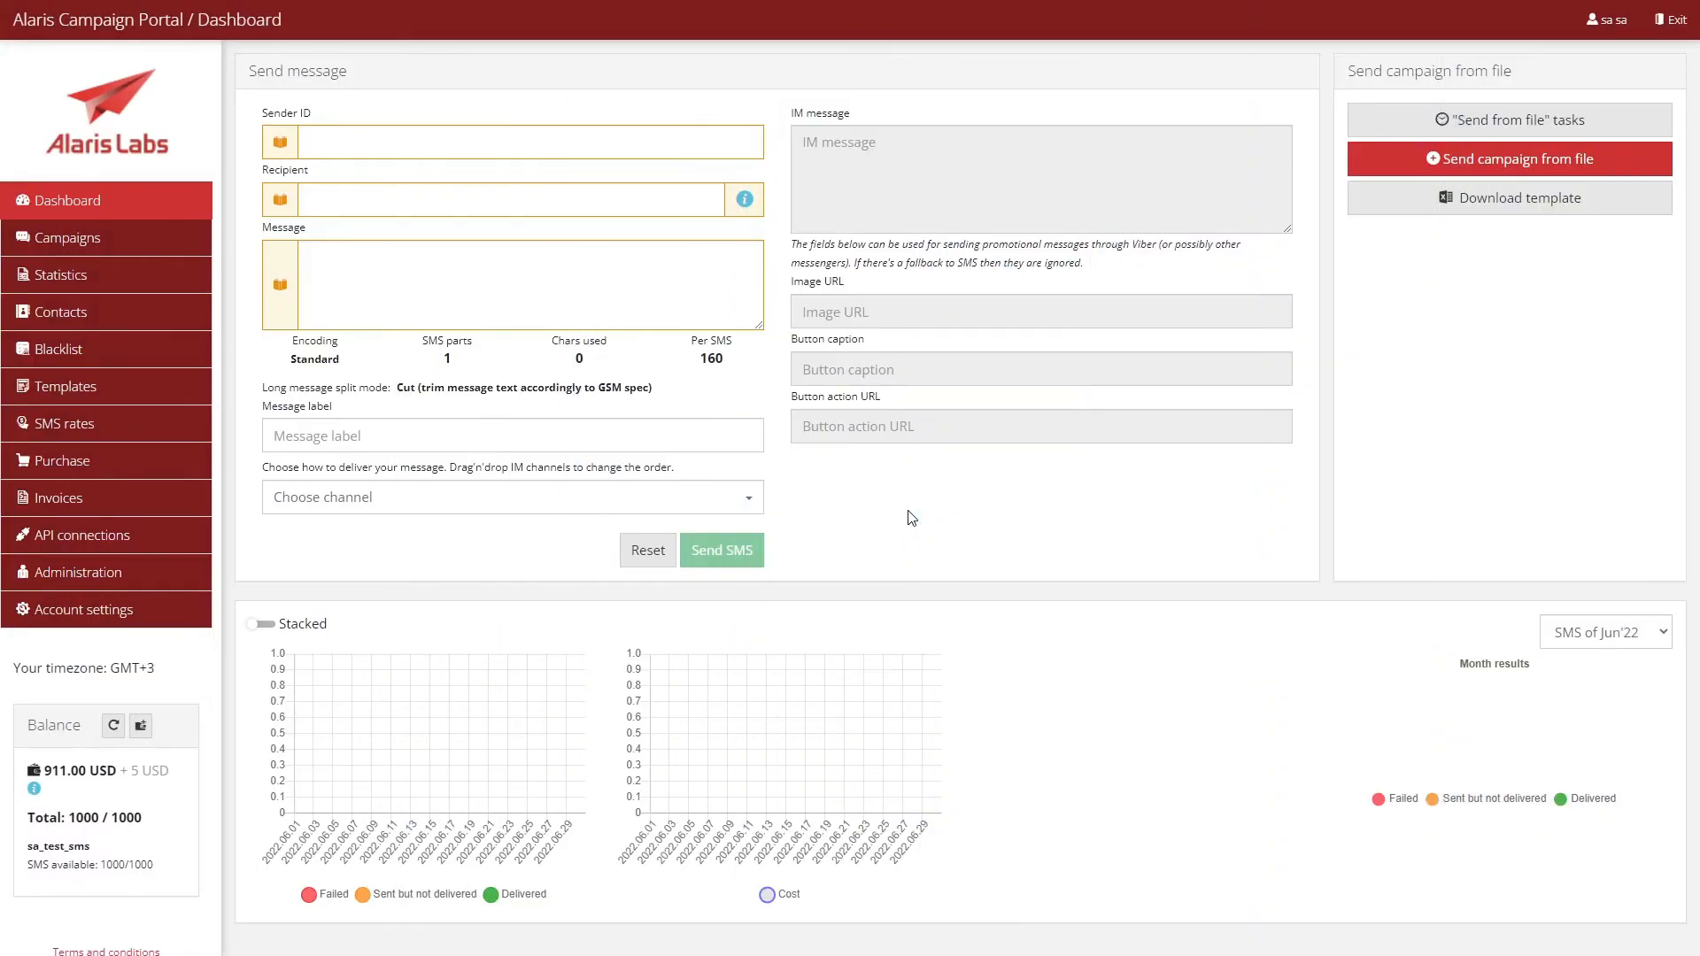
In the Alaris Campaign Portal, choose Telegram and SMS as the delivery channels for a new message.
click(742, 498)
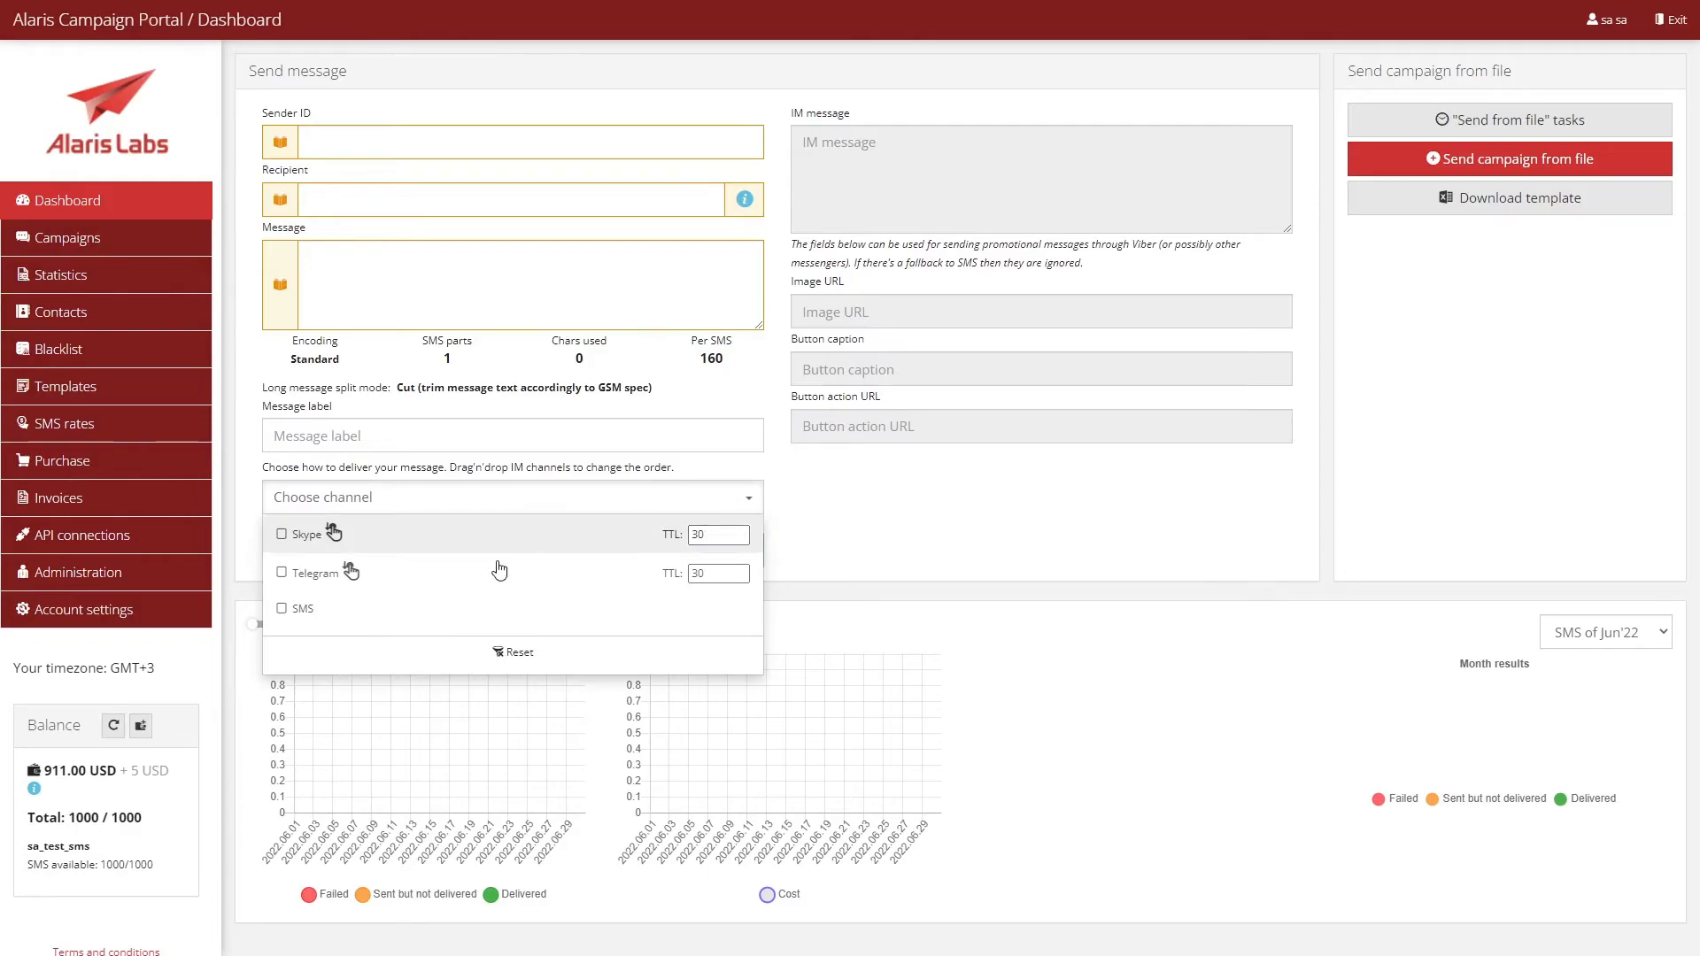
click(475, 577)
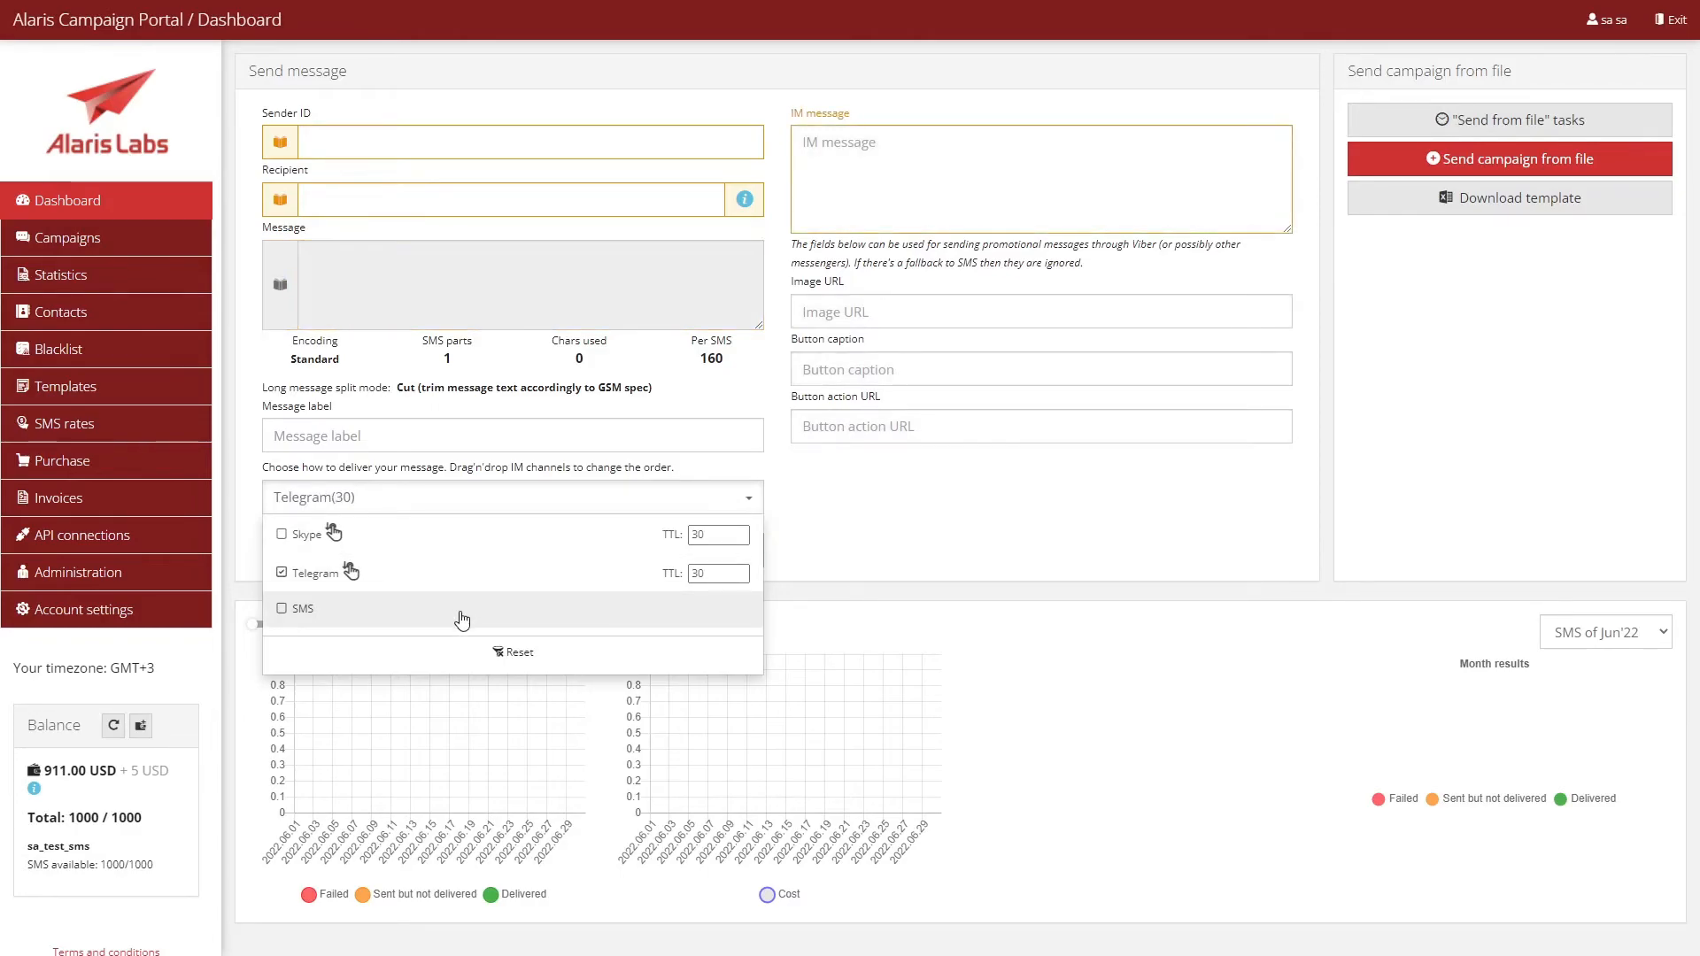
click(459, 618)
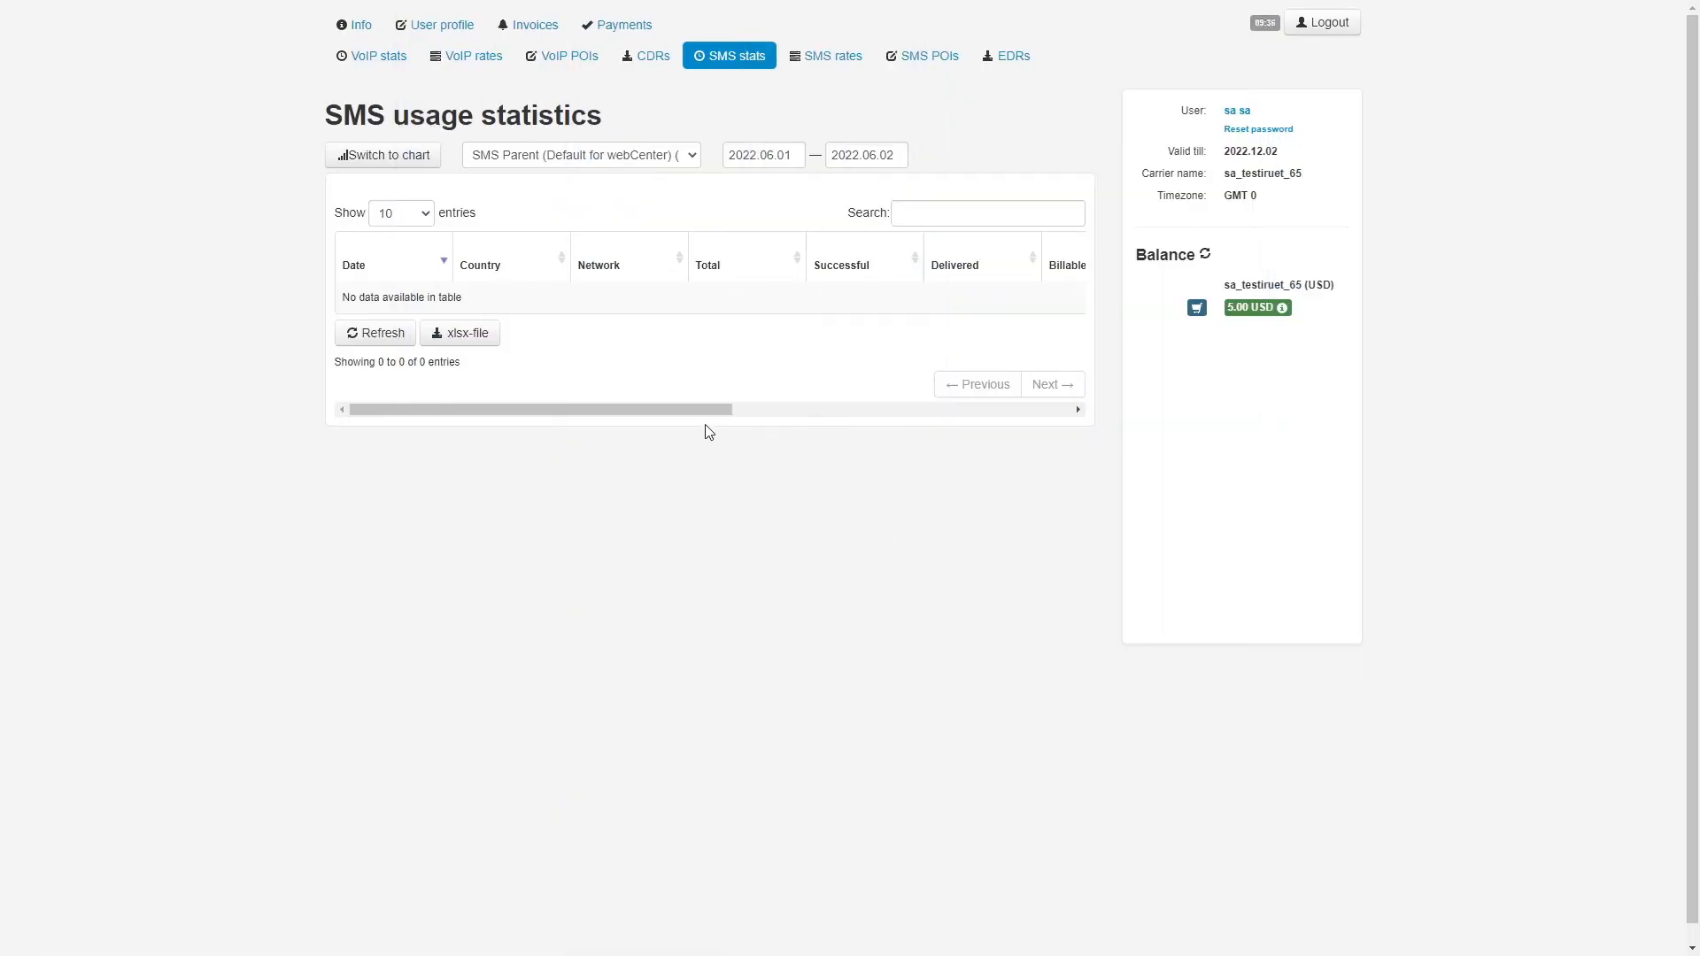
In the client portal's SMS usage statistics, examine the remaining columns of the table.
drag(704, 412, 1096, 416)
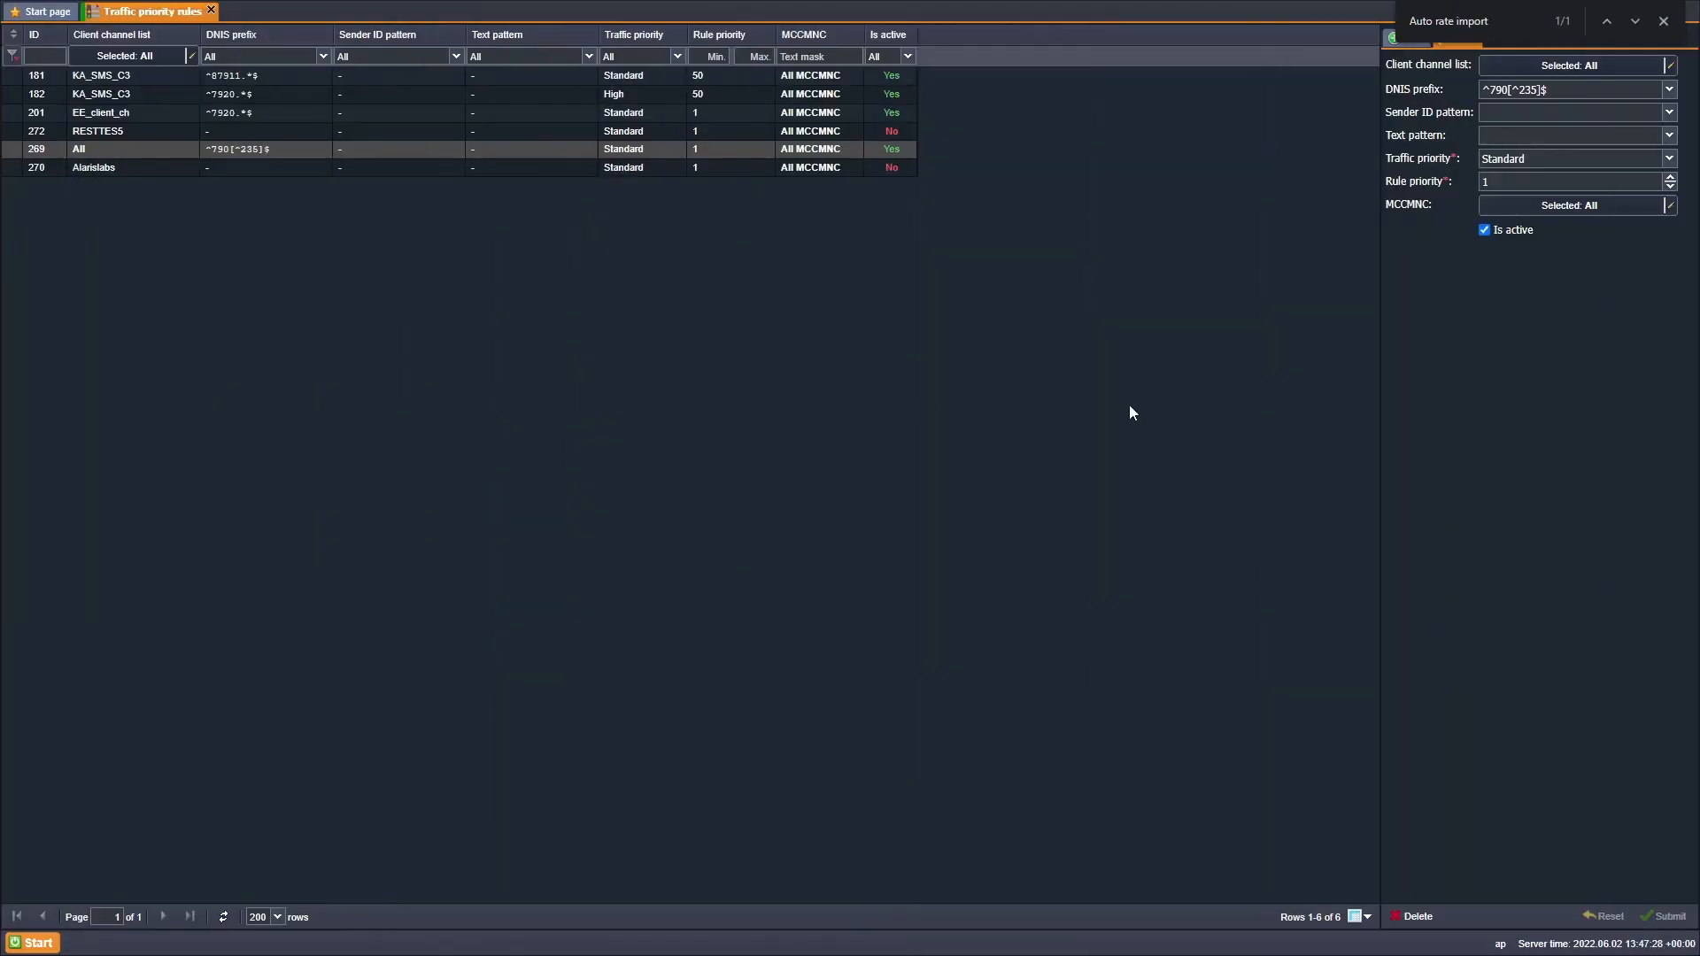
Deactivate the traffic priority rule with DNIS prefix ^790[^235]$ and submit the edit.
click(1484, 229)
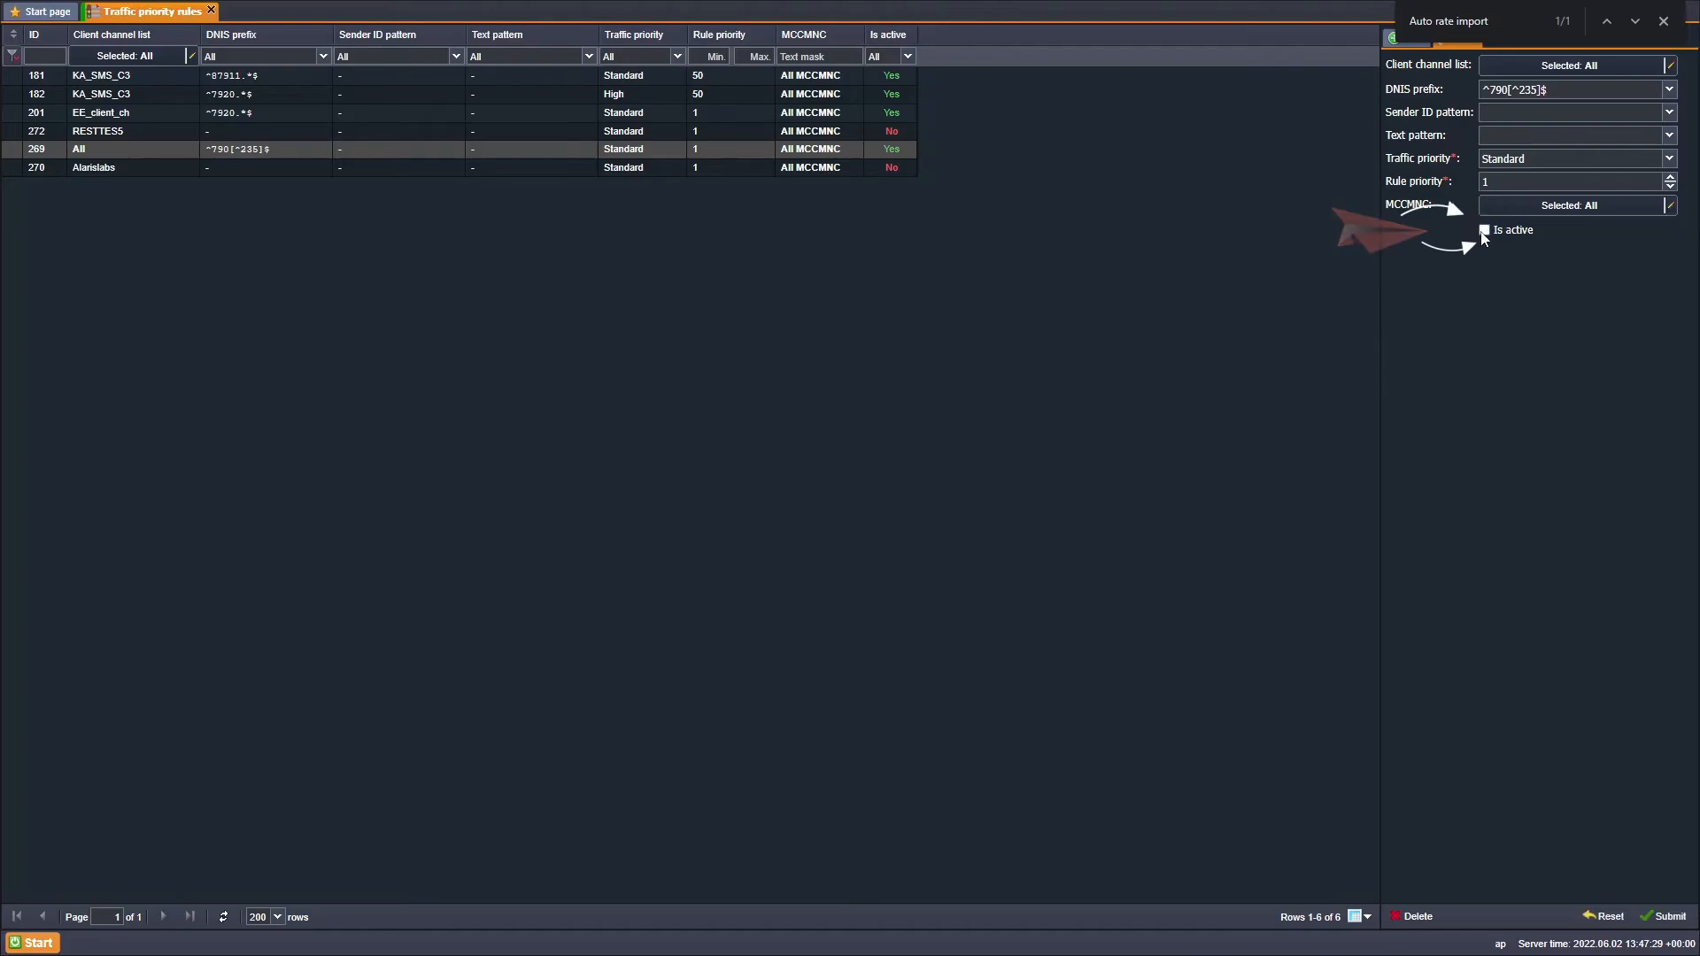
click(1665, 917)
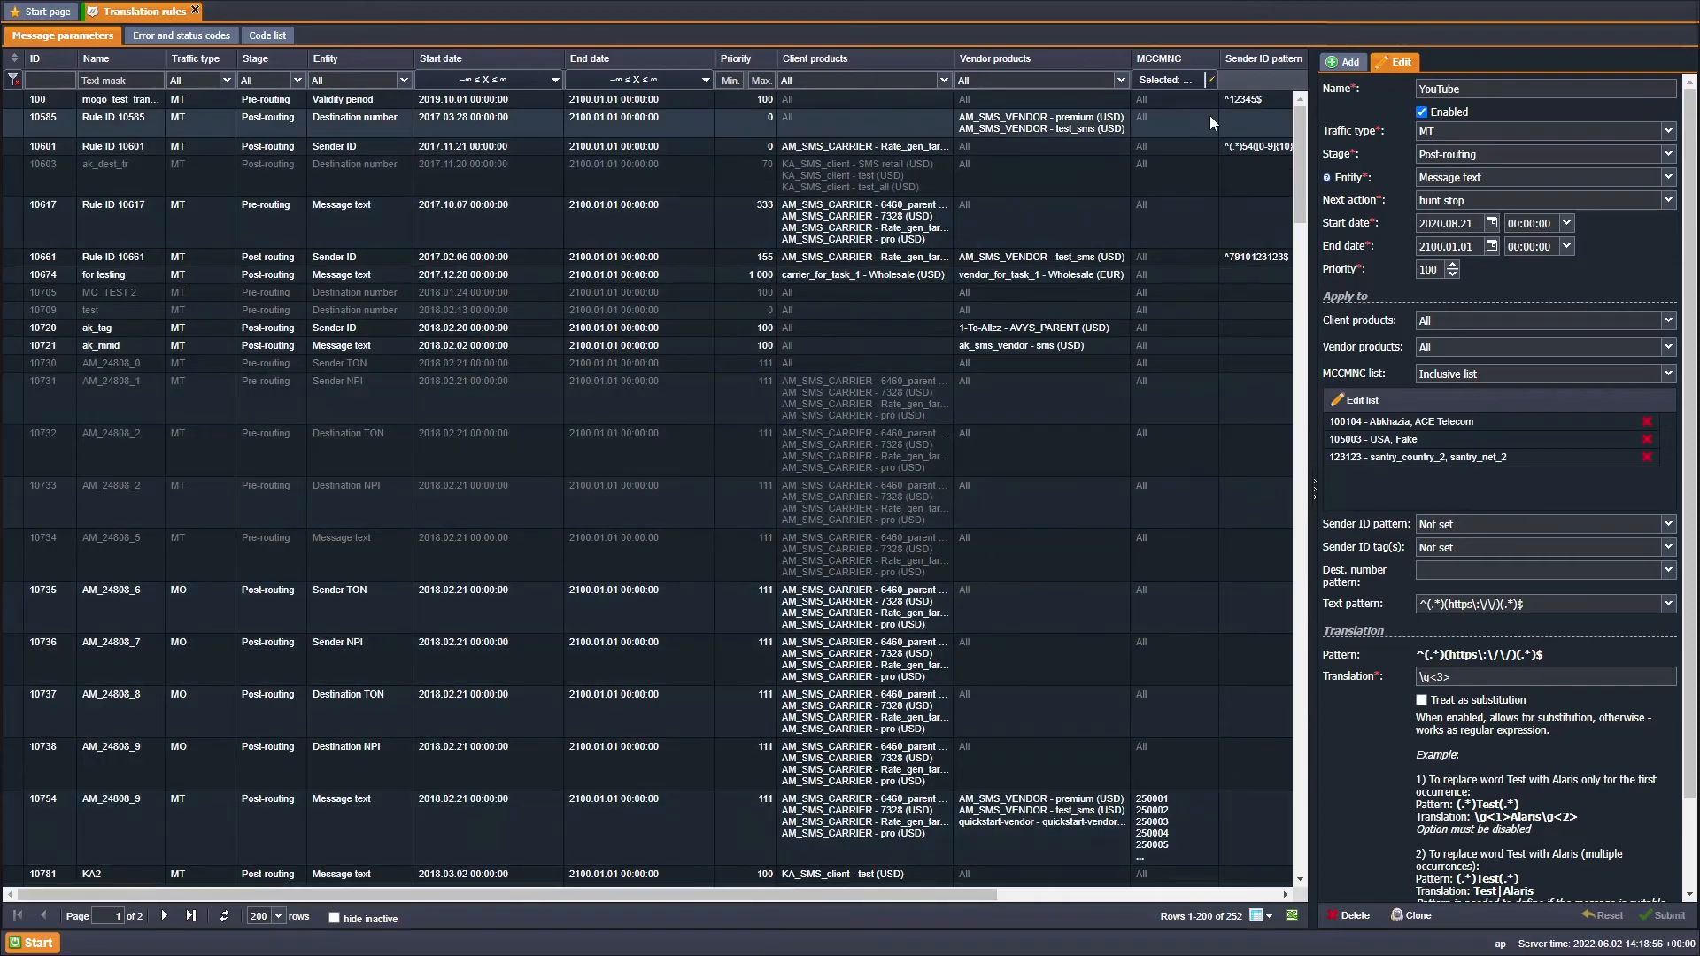
Open the MCCMNC filter's multi picker in the translation rules list and look through the available networks.
click(1209, 79)
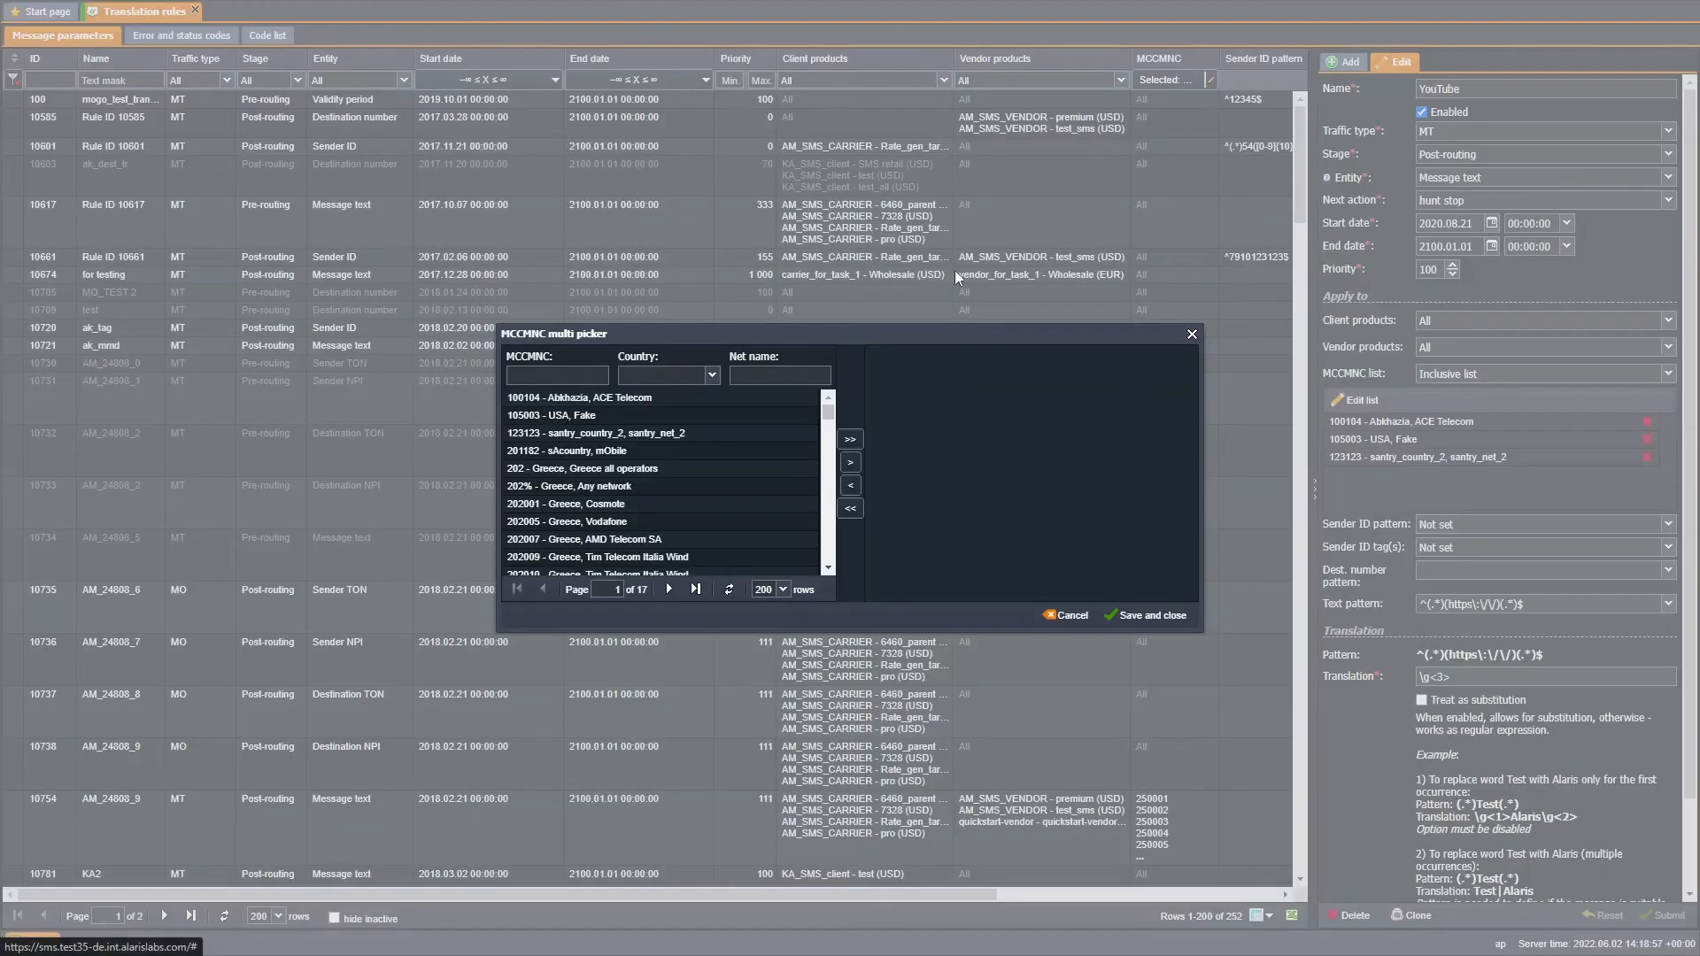
scroll(742, 423, down, 5)
scroll(735, 436, up, 5)
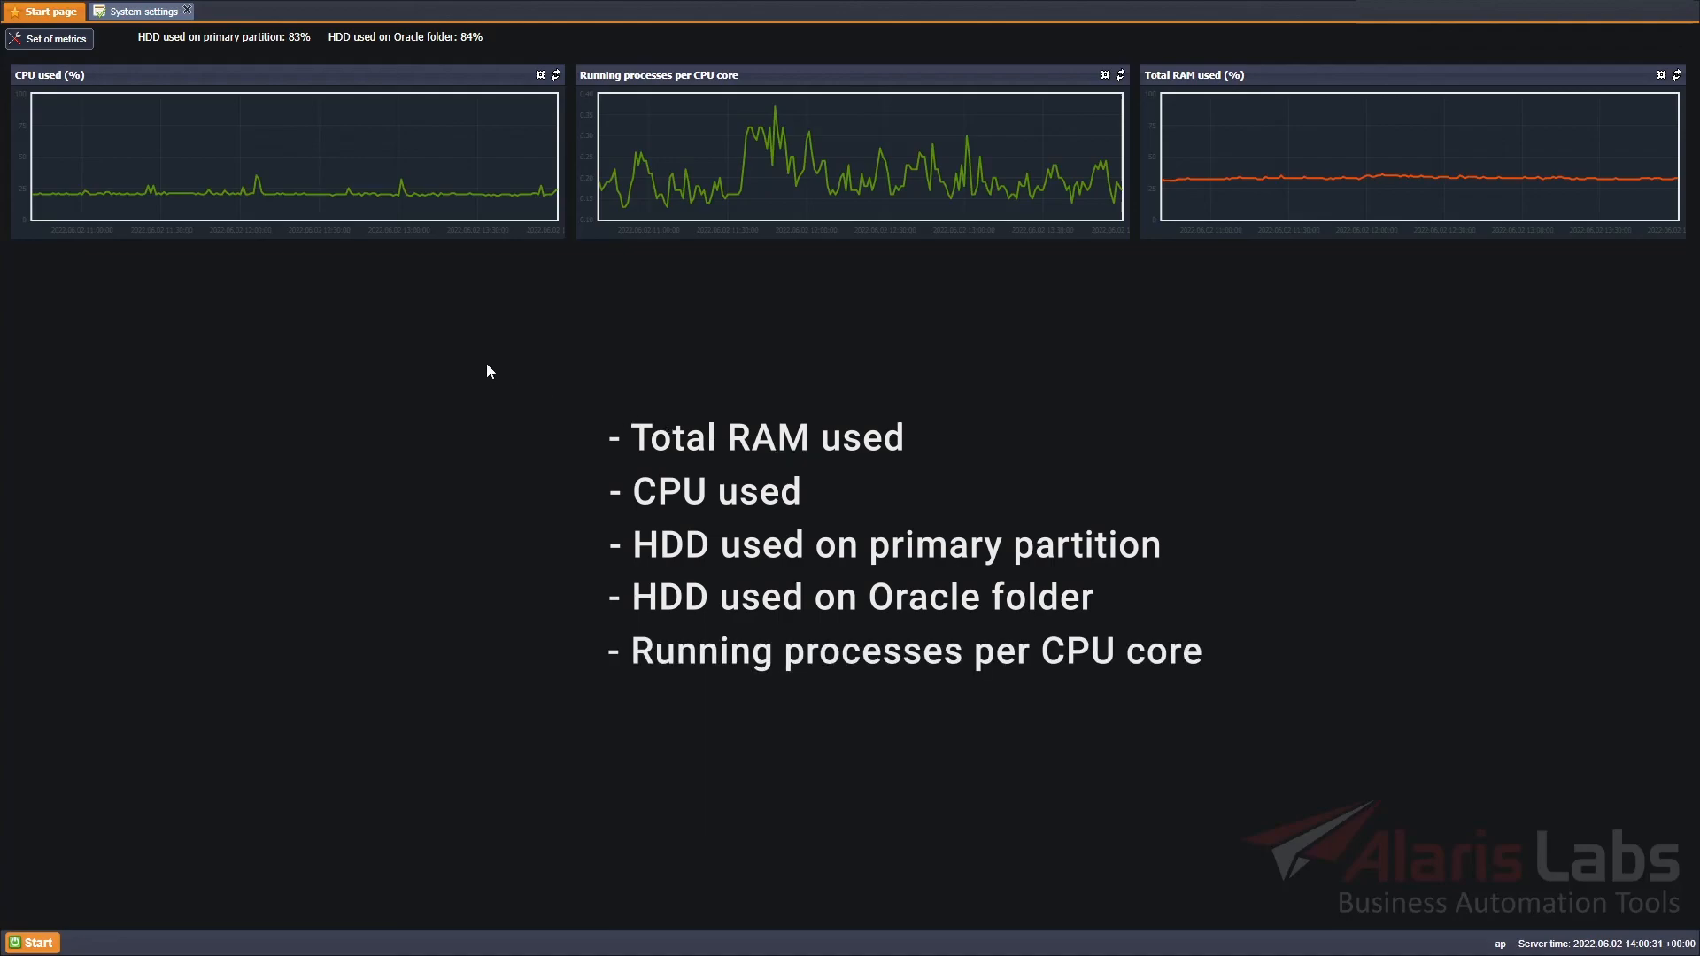
In the system settings, set the Enable SNMP metrics gathering parameter to 1.
click(142, 12)
click(291, 67)
key(Return)
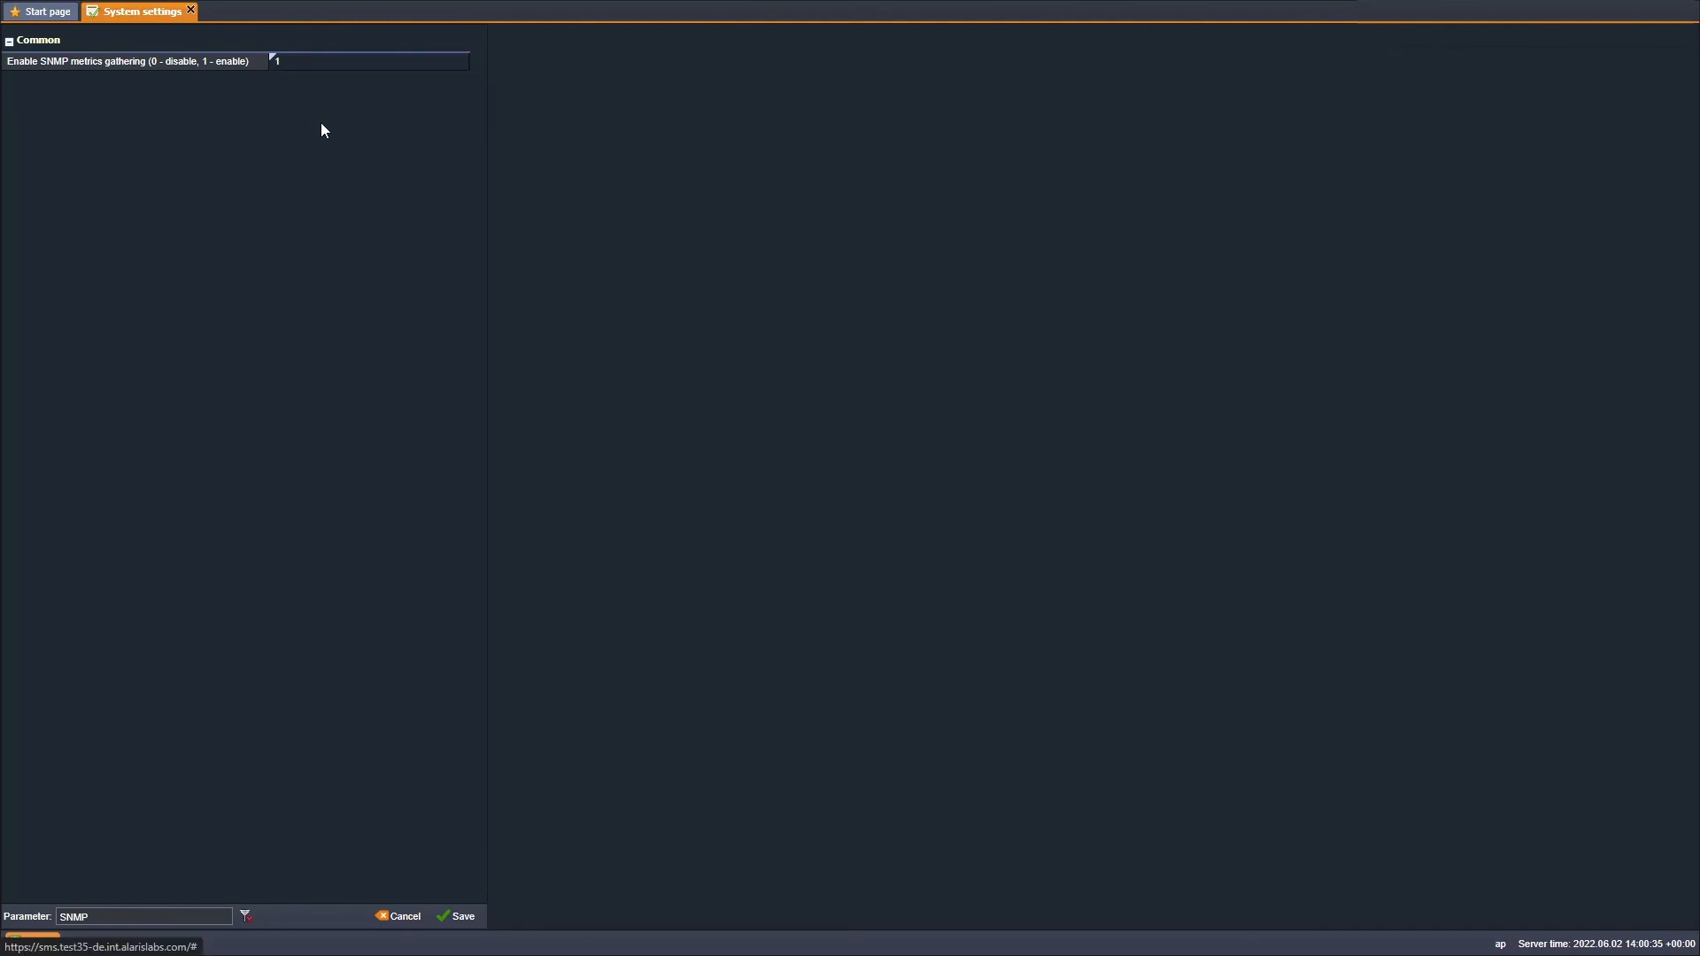